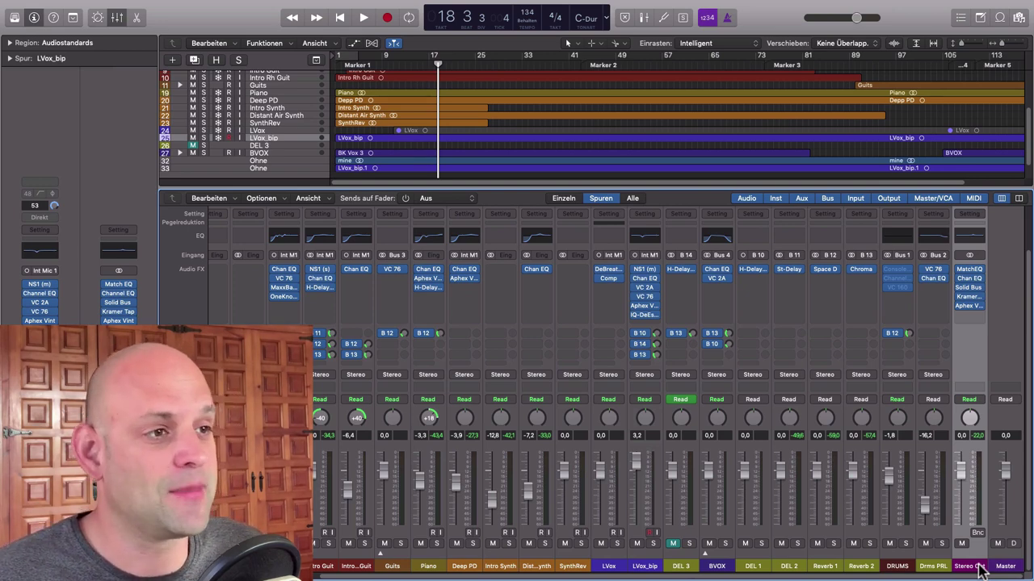
# Step: Show the mixer's channel strips in the wide display, look across the channels, and return to the narrow display
pyautogui.scroll(2, 948, 431)
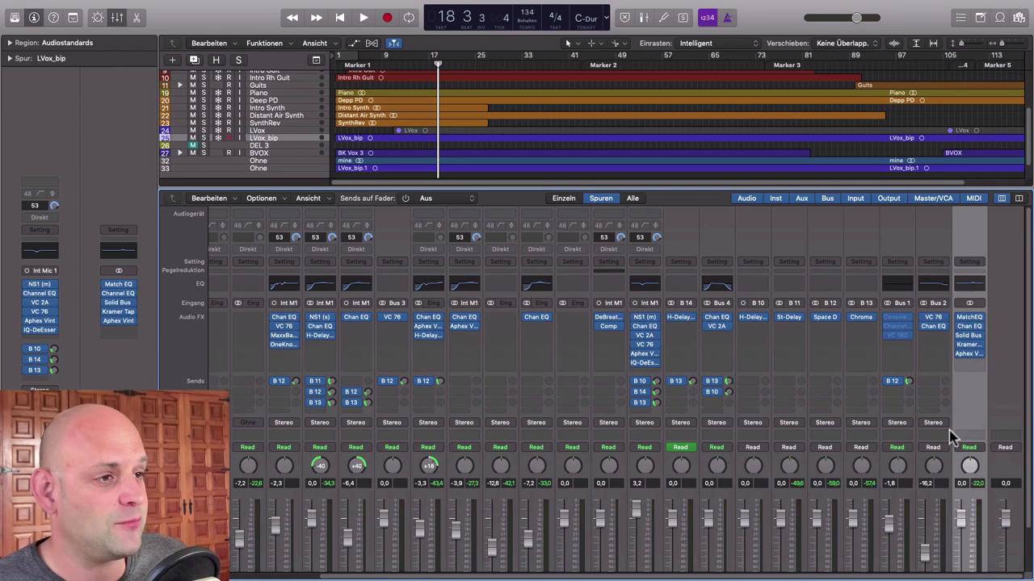
pyautogui.click(1019, 199)
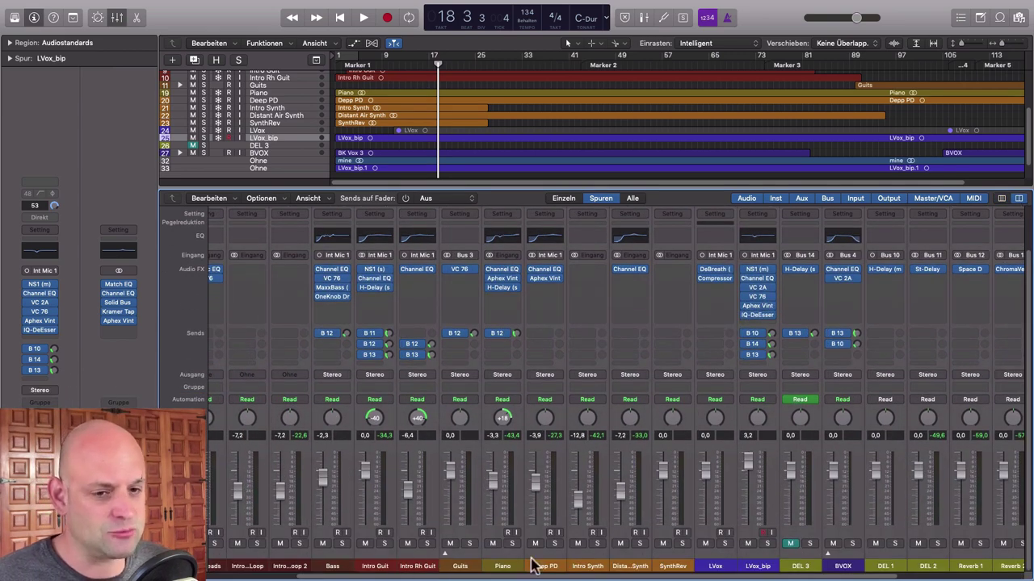
pyautogui.hscroll(-3, 630, 565)
pyautogui.hscroll(-2, 658, 568)
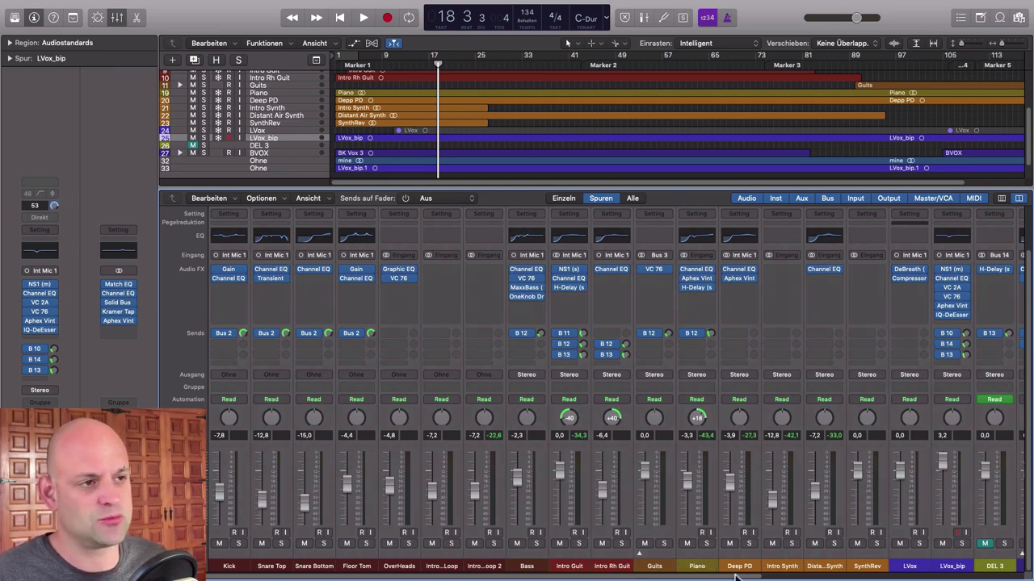
pyautogui.click(1001, 201)
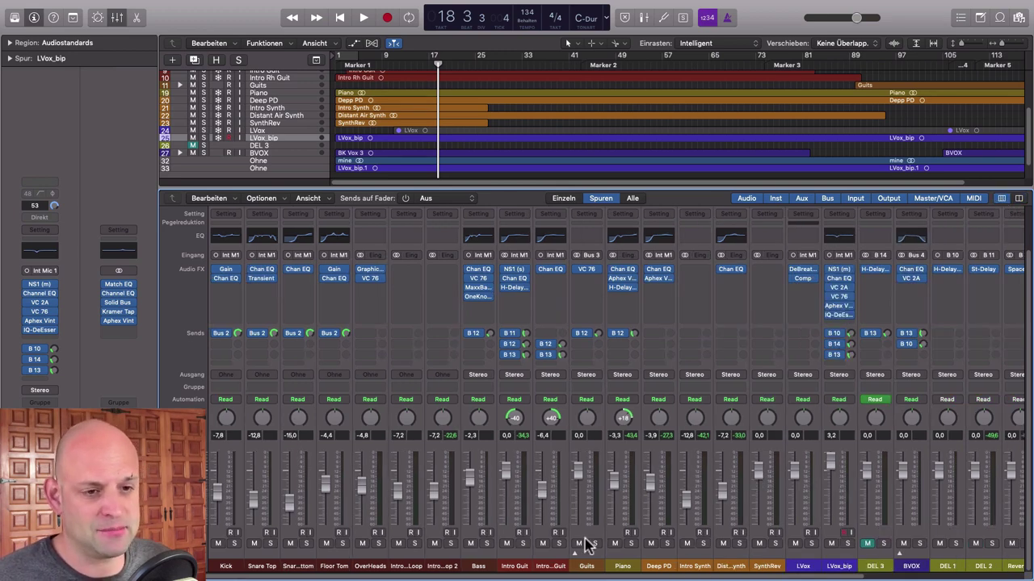
# Step: Hide the Aux channel type in the mixer and show it again
pyautogui.hscroll(2, 588, 546)
pyautogui.hscroll(-1, 579, 548)
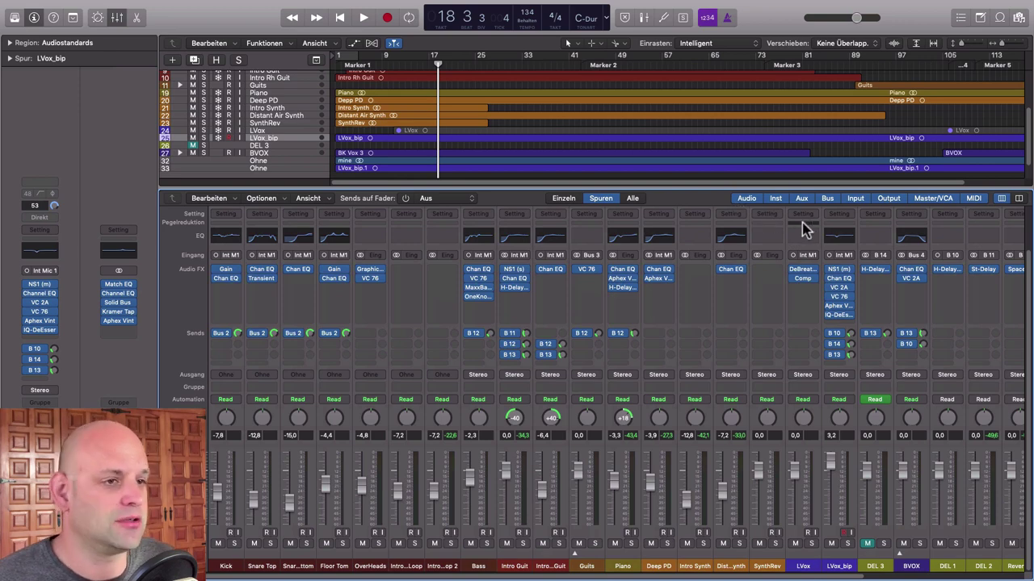
pyautogui.hscroll(1, 819, 405)
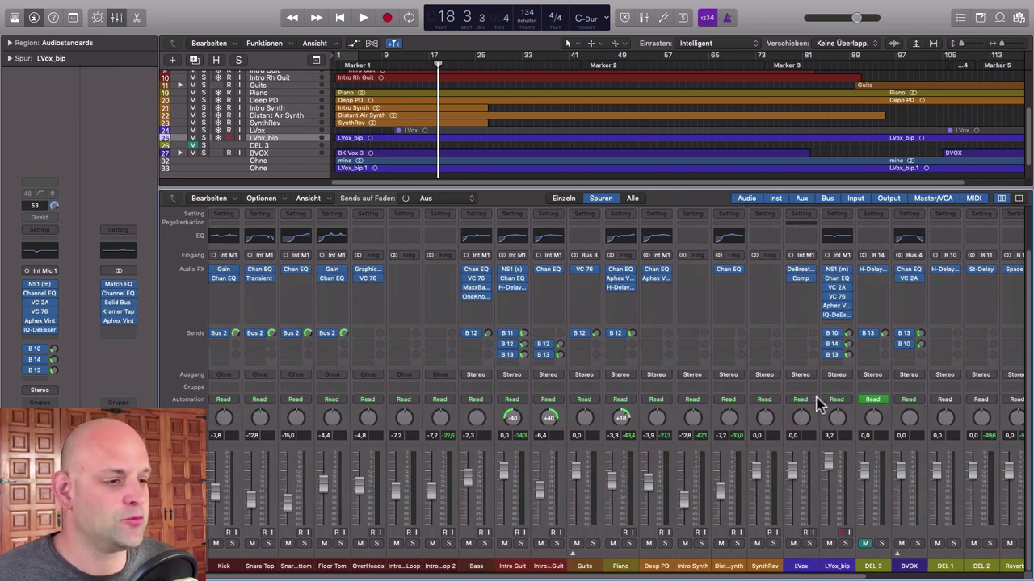
pyautogui.hscroll(5, 819, 404)
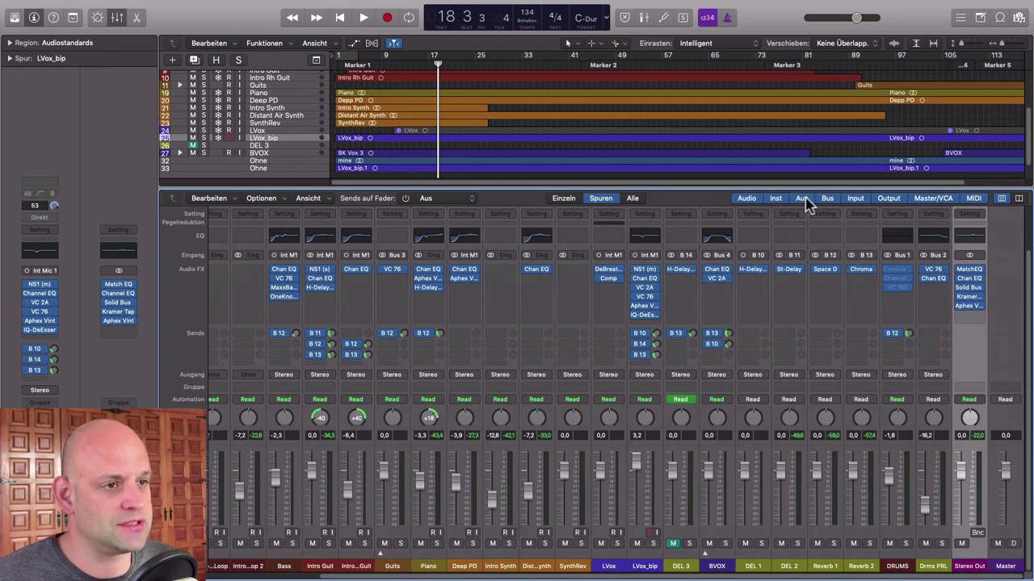
pyautogui.click(804, 198)
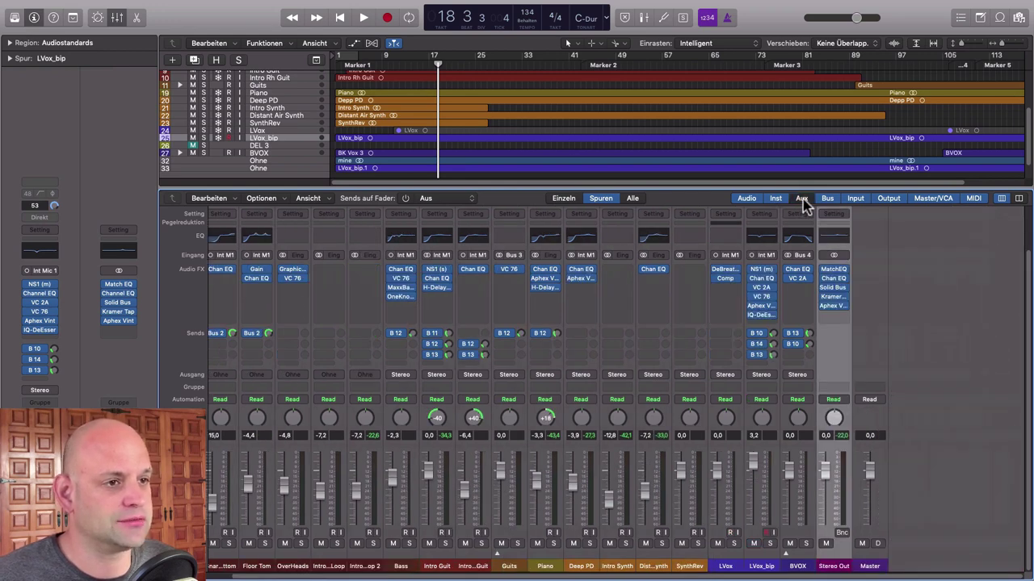
pyautogui.click(804, 200)
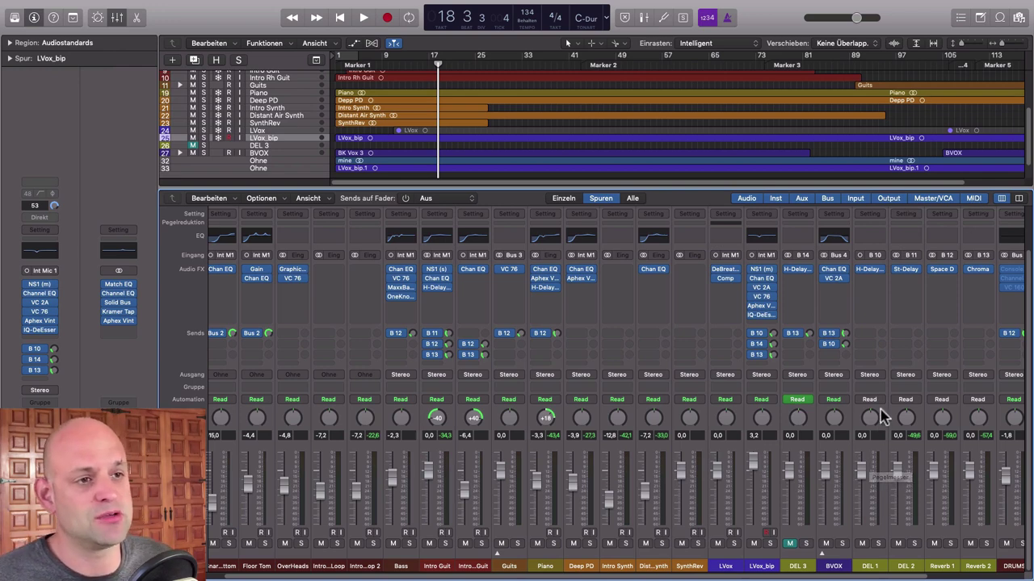
# Step: View only the single signal path of LVox_bip, select its channel strip, and return to the Spuren view
pyautogui.click(564, 199)
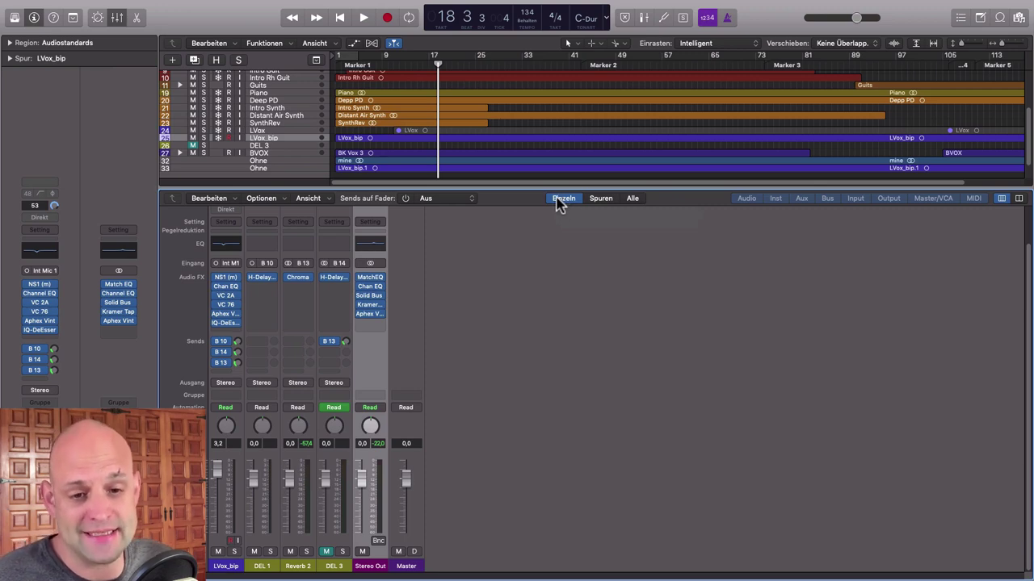
pyautogui.click(225, 568)
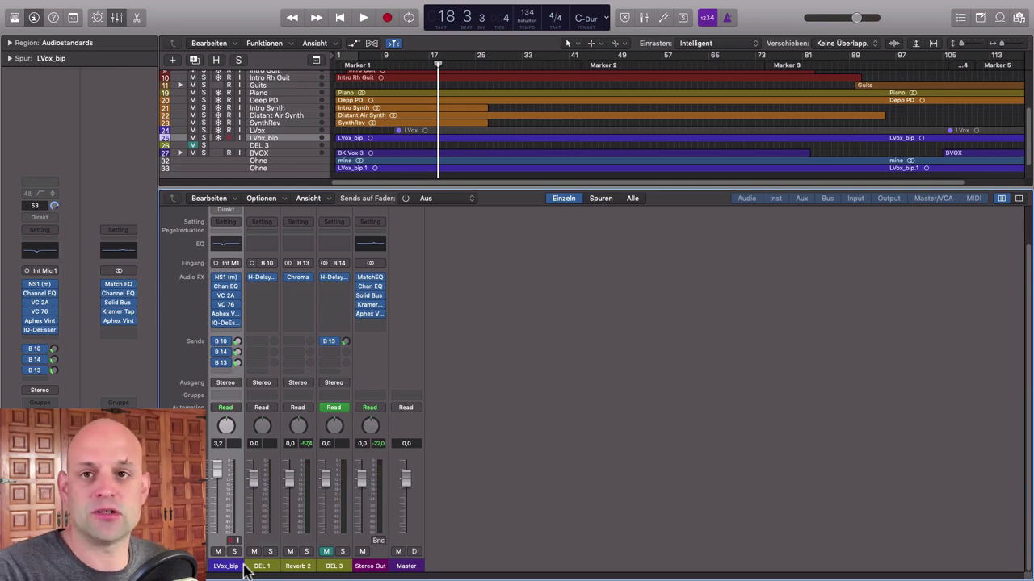
pyautogui.click(601, 199)
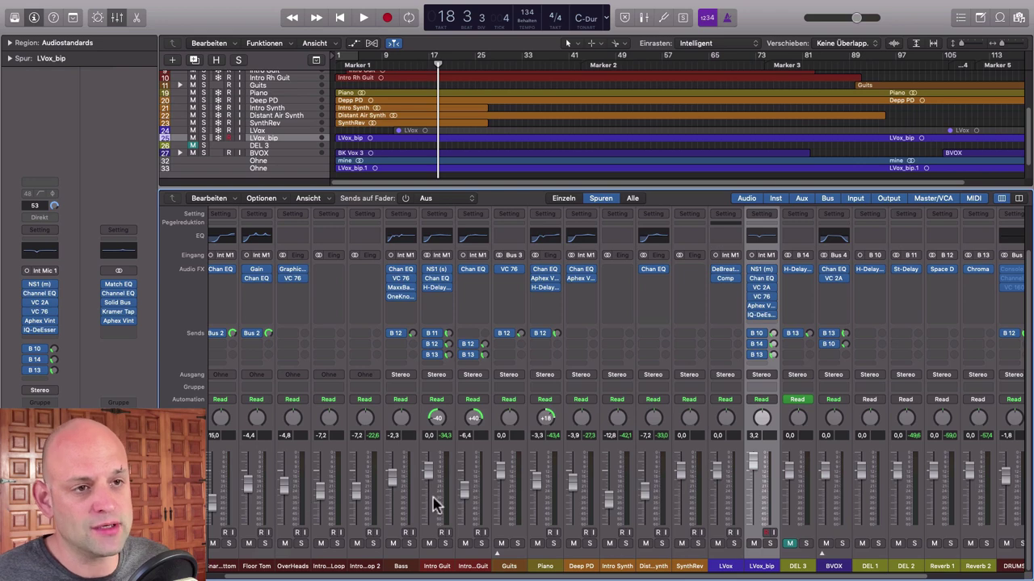
# Step: Show all project channels in the mixer, select the strip between LVox_bip and Click, and return to the Spuren view
pyautogui.click(634, 198)
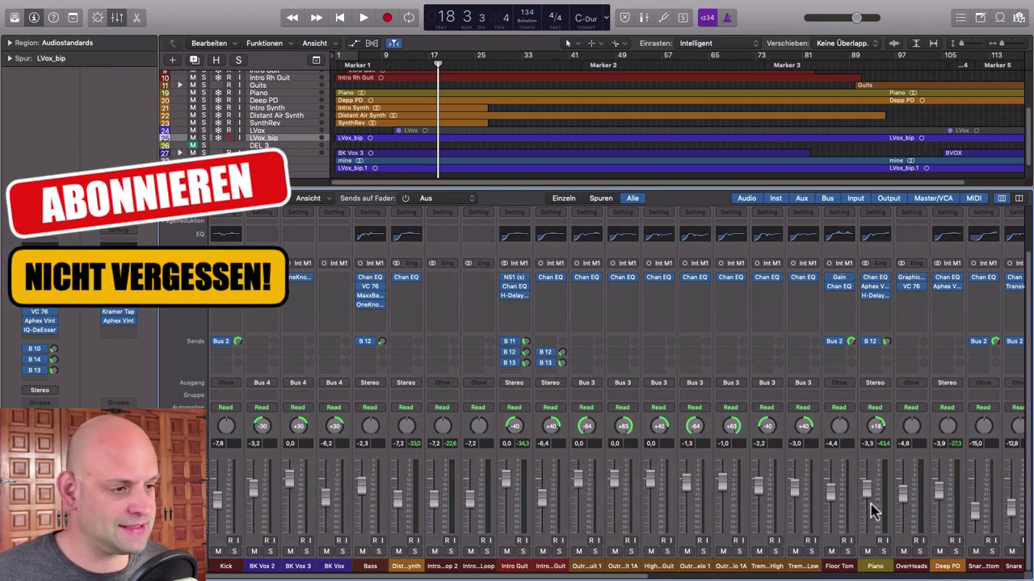
pyautogui.hscroll(10, 868, 513)
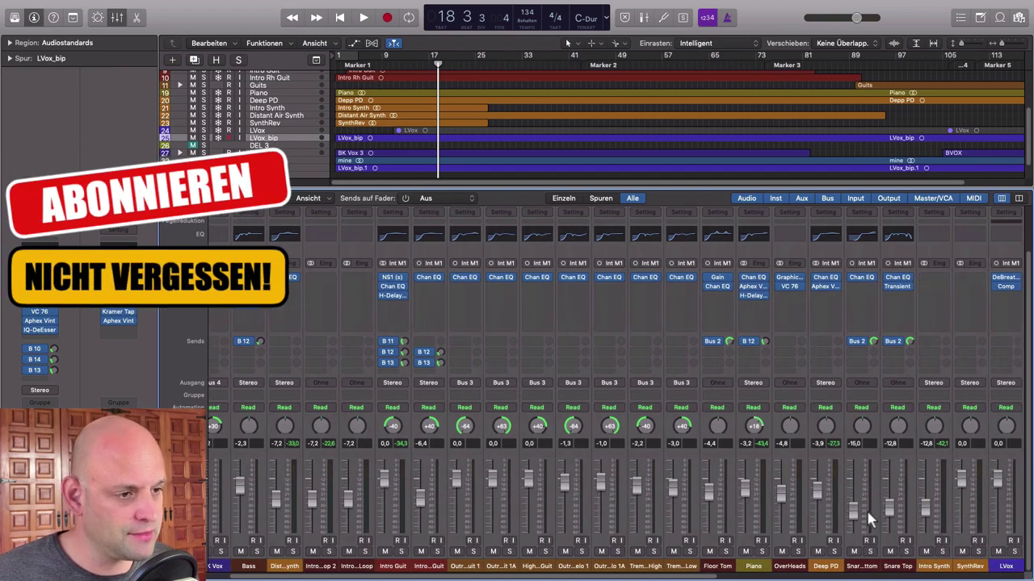
pyautogui.hscroll(3, 876, 525)
pyautogui.click(573, 566)
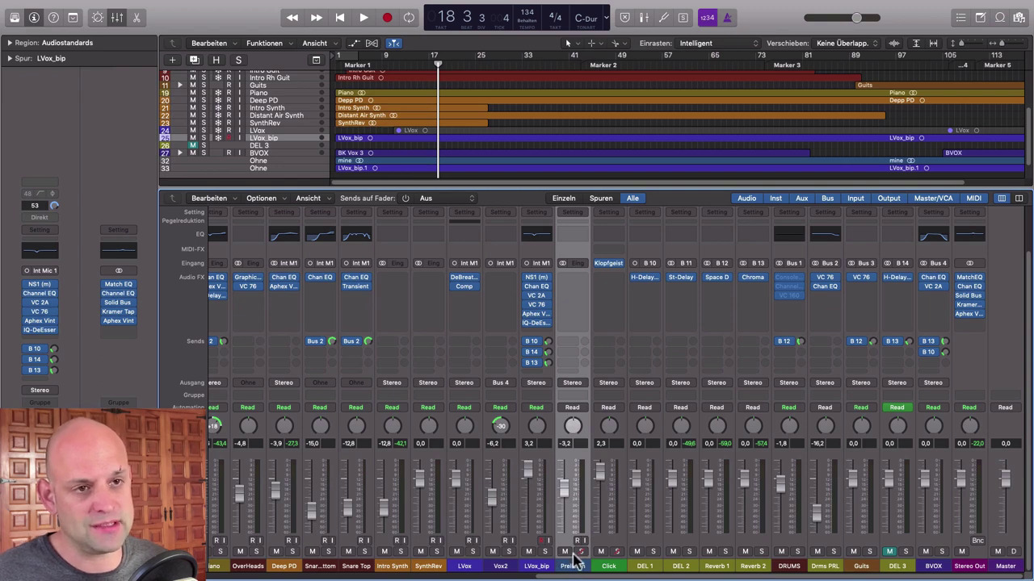
pyautogui.click(604, 198)
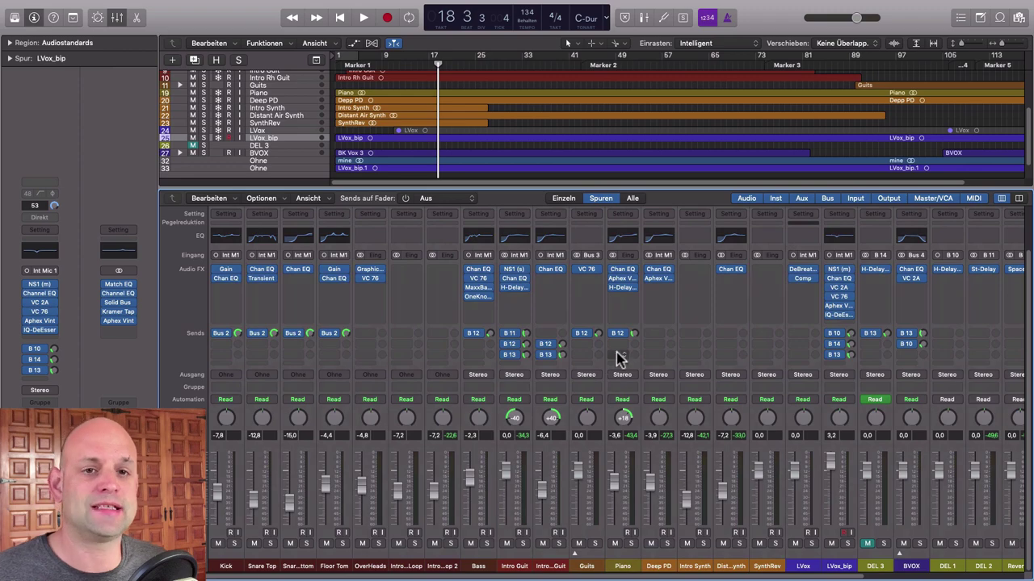
# Step: Open the Channel EQ plug-in of the Snare Top channel to view it, and close its window
pyautogui.scroll(3, 294, 328)
pyautogui.scroll(-2, 283, 303)
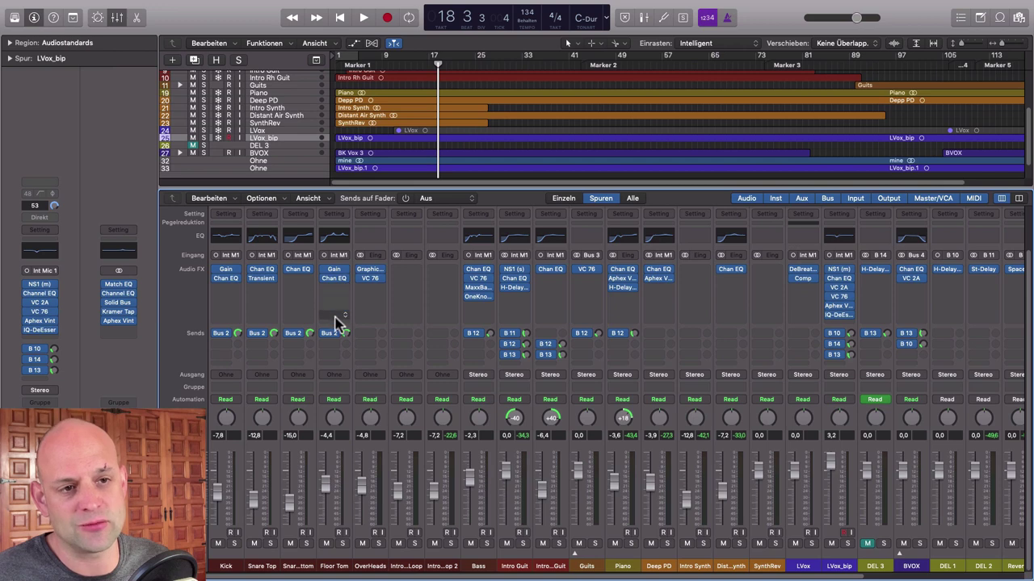
pyautogui.click(263, 272)
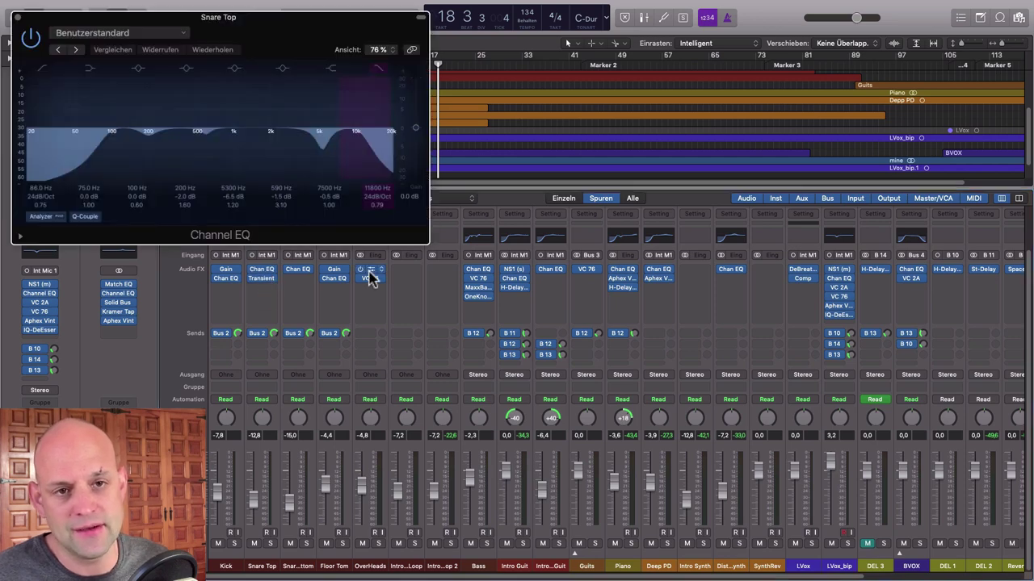
pyautogui.moveTo(224, 22); pyautogui.dragTo(391, 36)
pyautogui.click(180, 27)
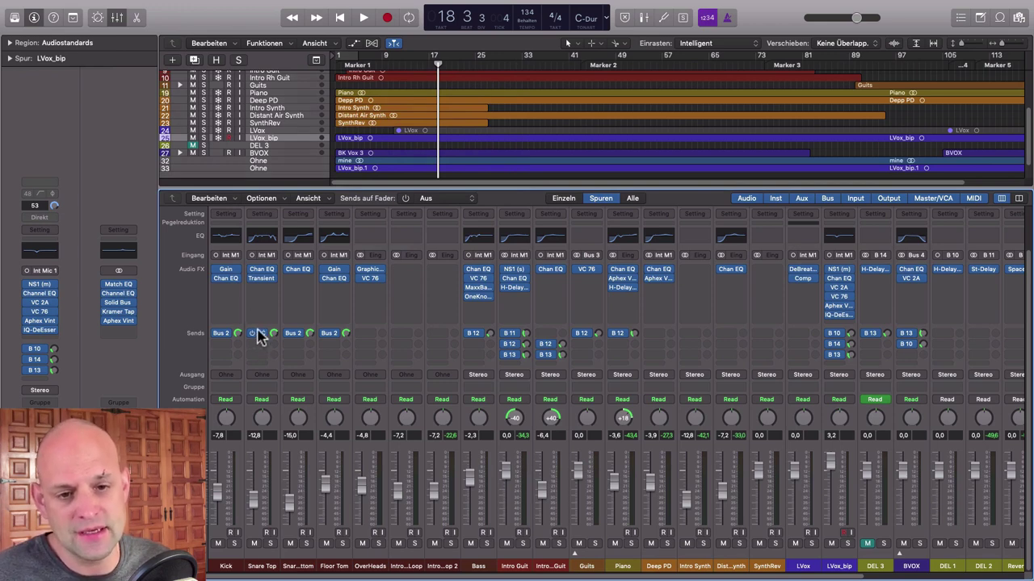
# Step: Examine the Snare Top channel's Bus 2 send and its Drms PRL return channel, and select the Bass channel
pyautogui.click(263, 566)
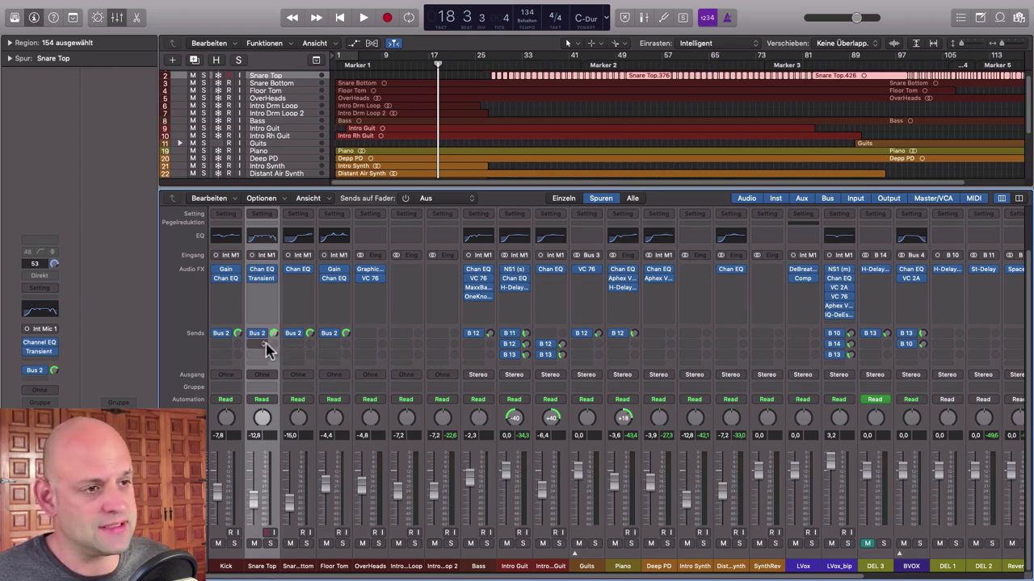
pyautogui.hscroll(5, 380, 375)
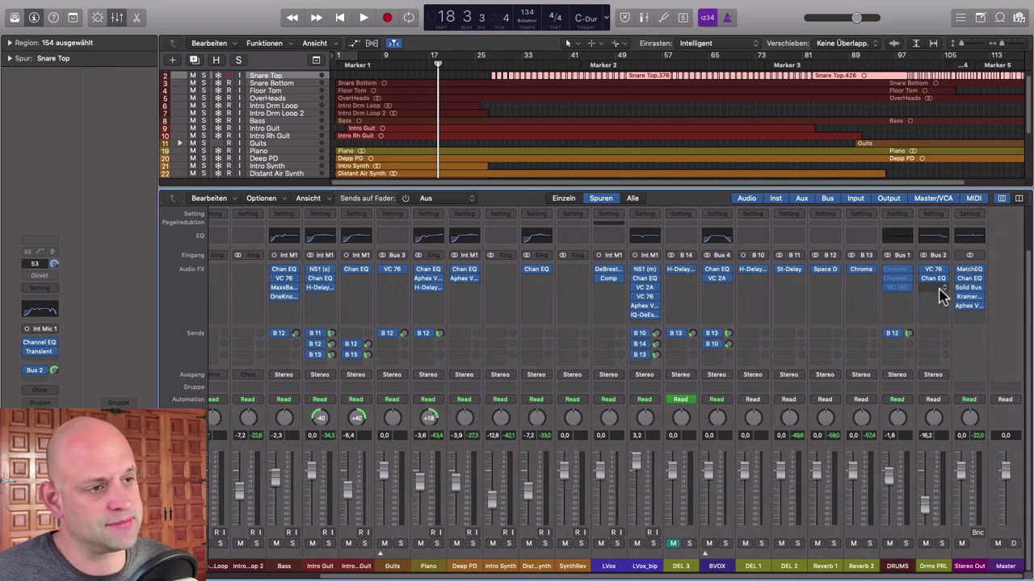
pyautogui.hscroll(-5, 907, 411)
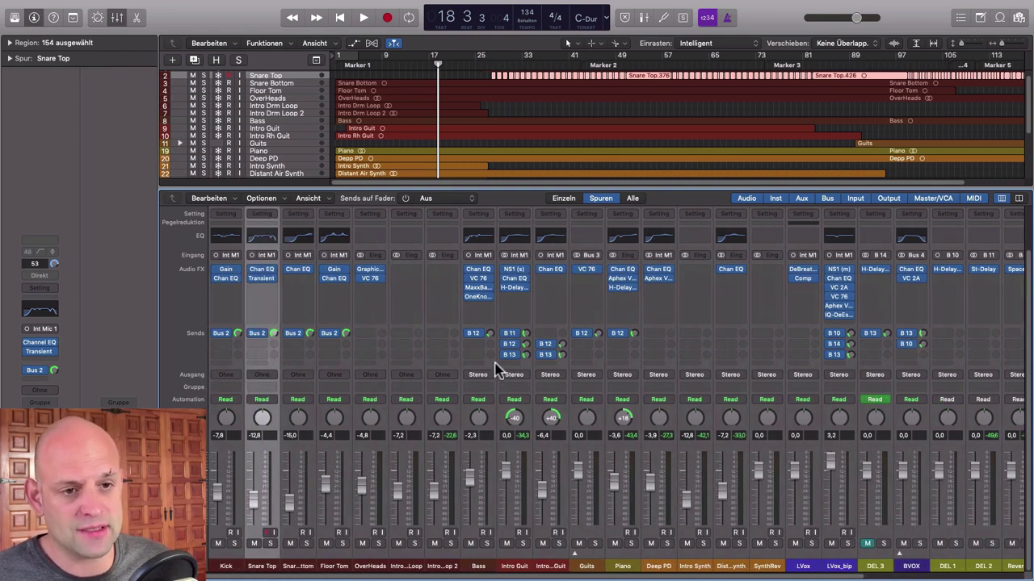
pyautogui.click(476, 565)
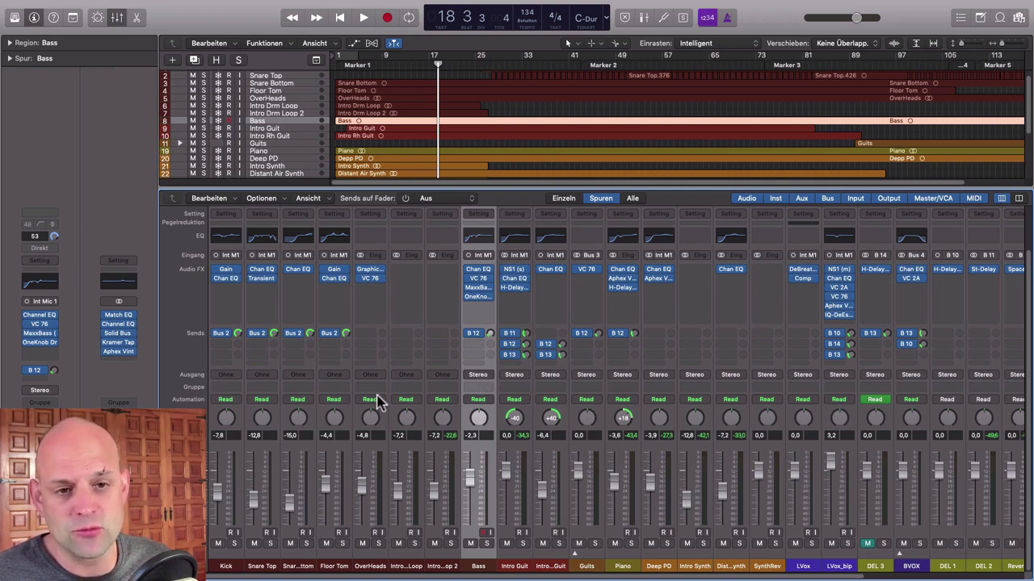
# Step: Assign both Intro Drm Loop channels to a new Gruppe 1 and remove them from it again
pyautogui.moveTo(407, 569); pyautogui.dragTo(450, 571)
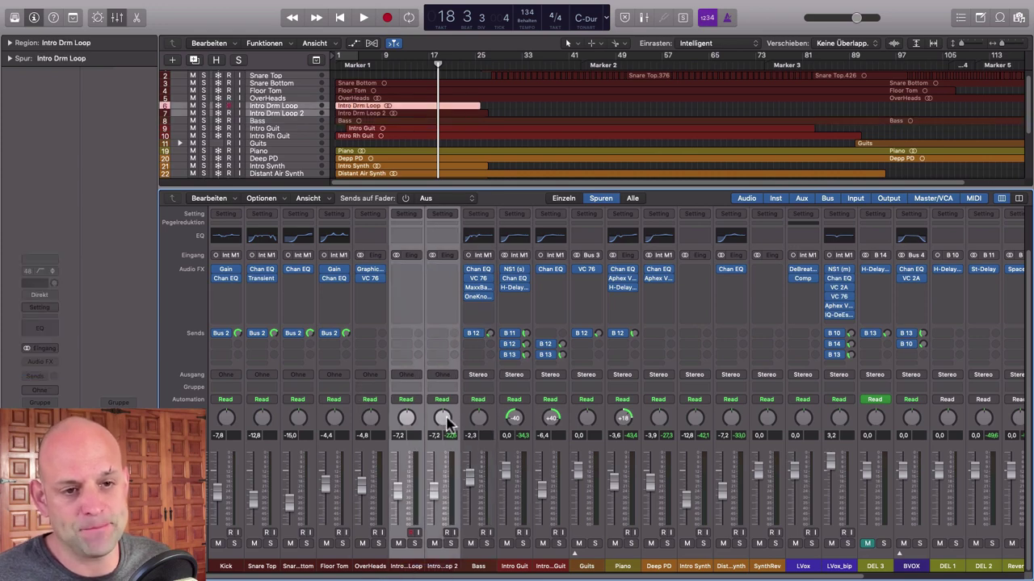
pyautogui.click(446, 388)
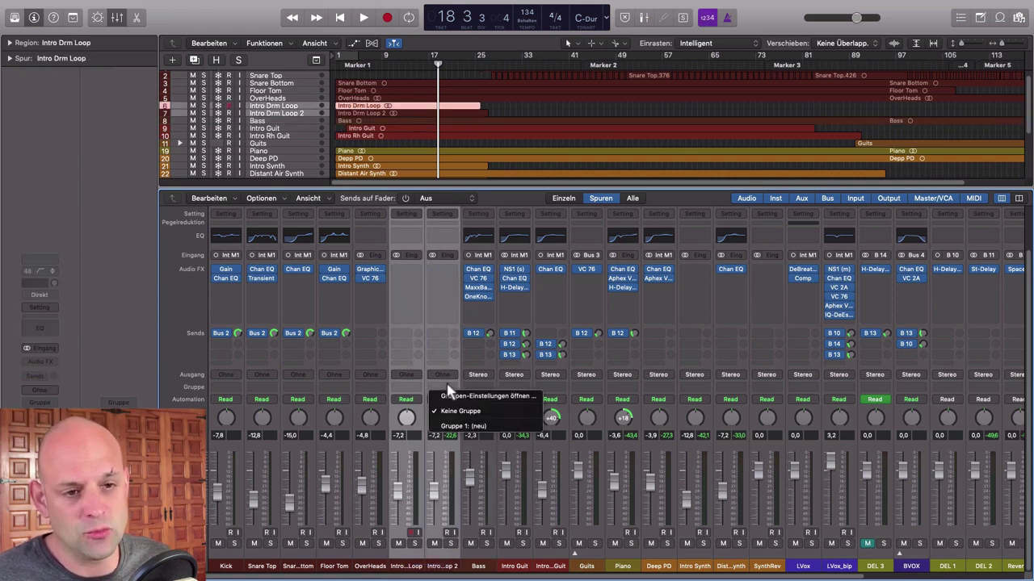
pyautogui.click(463, 426)
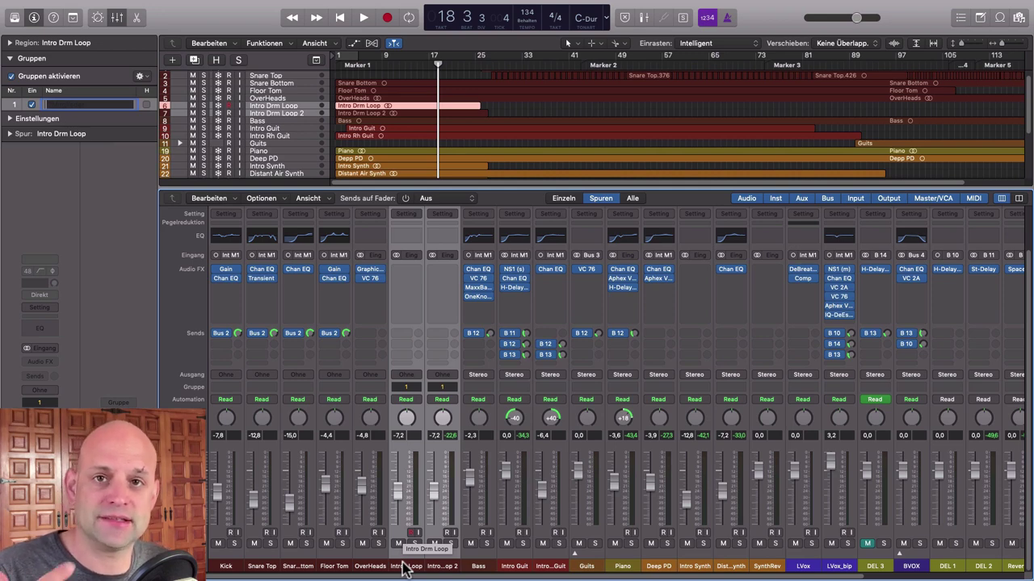
pyautogui.click(442, 386)
pyautogui.click(451, 377)
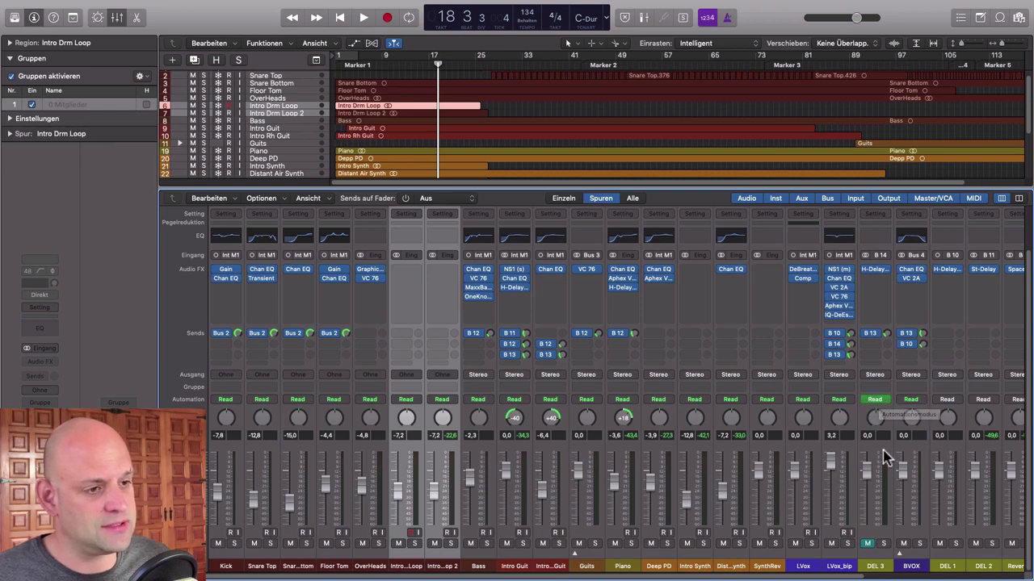
# Step: View the automation mode options of the DEL 3 channel and keep it on Read
pyautogui.click(885, 398)
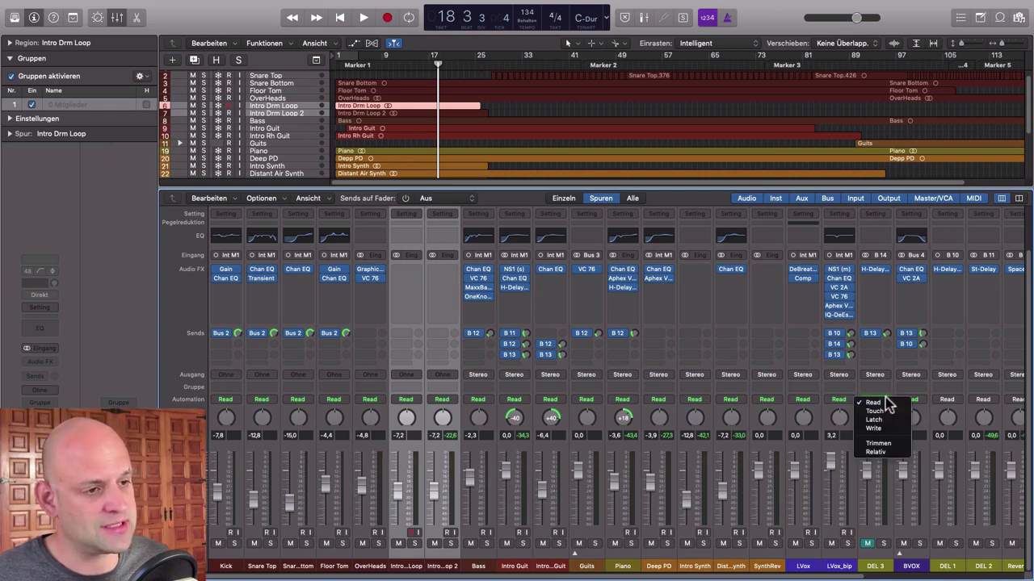
pyautogui.click(886, 403)
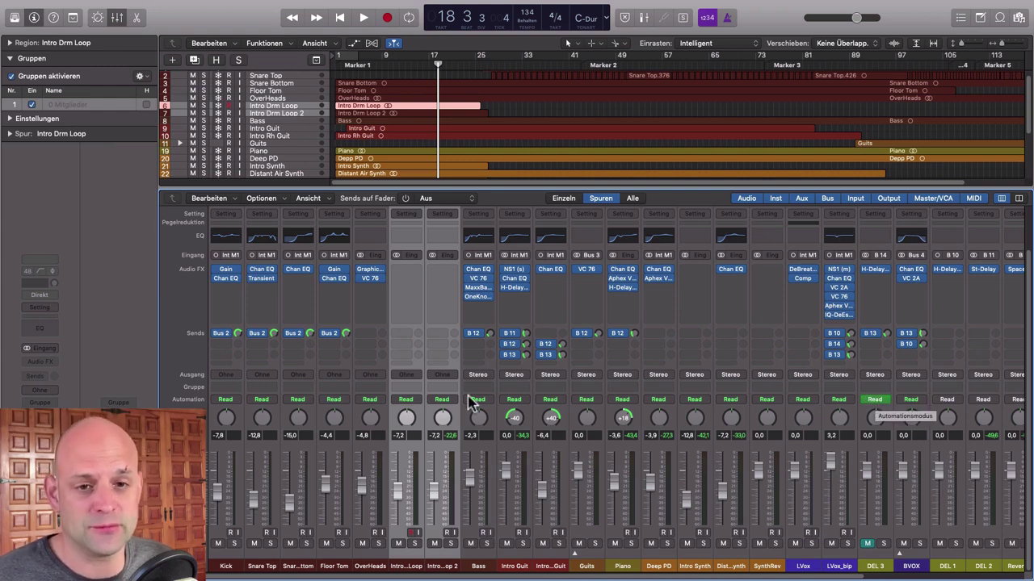
# Step: Try panning the Kick channel to about -40 and view its pan mode options
pyautogui.moveTo(226, 421); pyautogui.dragTo(226, 431)
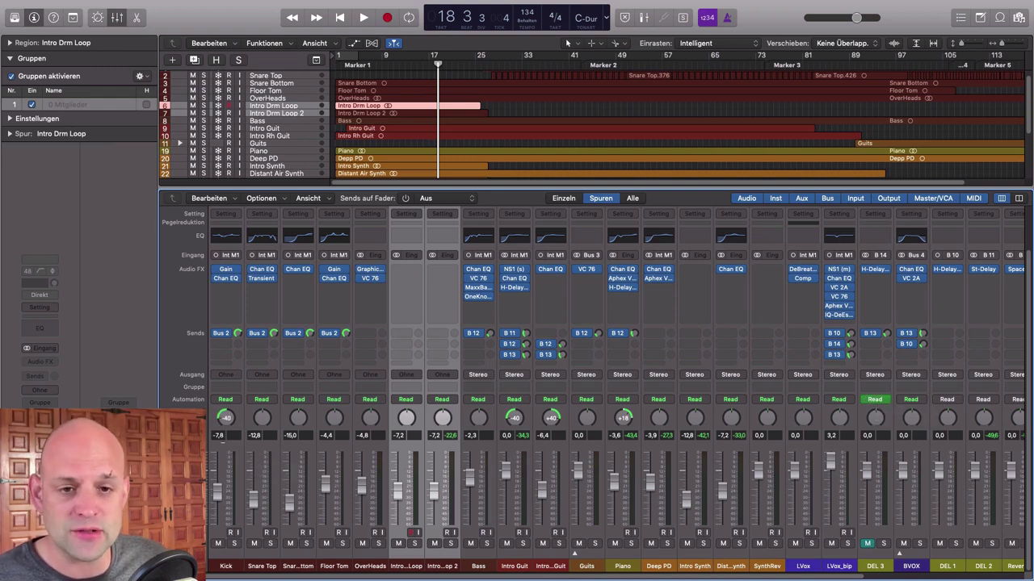
pyautogui.rightClick(228, 422)
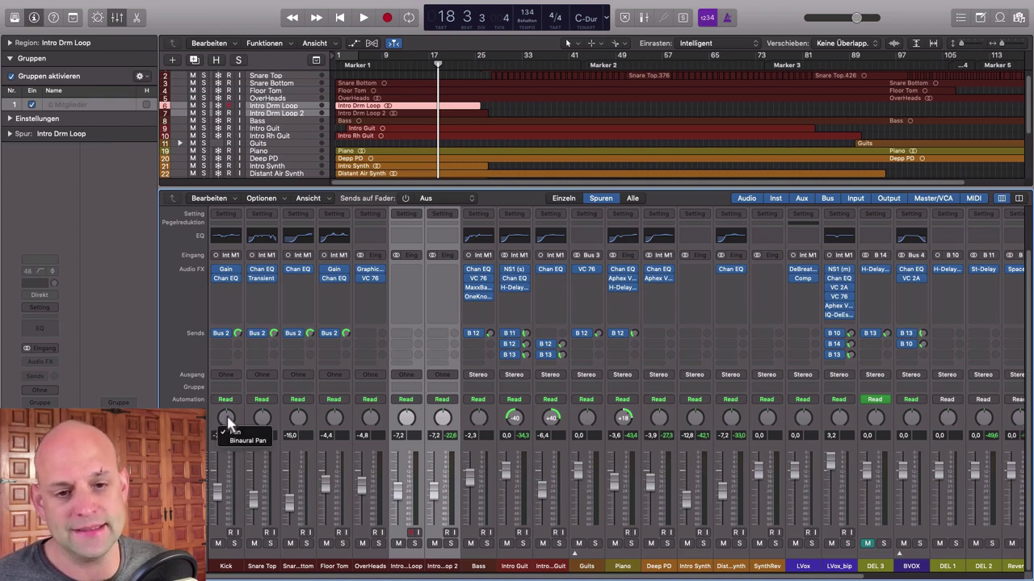
pyautogui.click(226, 417)
# Step: Switch the OverHeads channel's pan mode to Stereo Pan
pyautogui.click(371, 568)
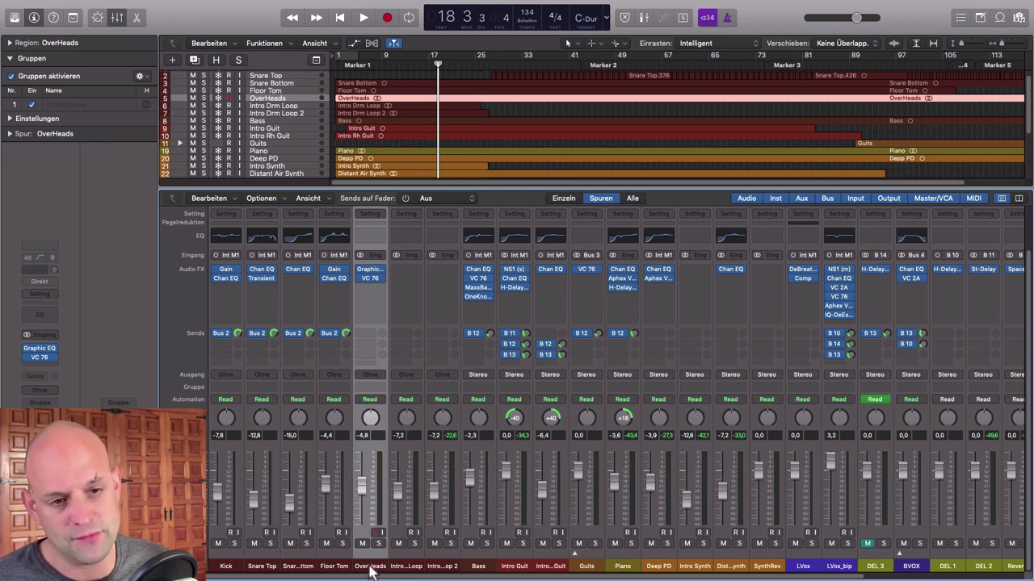
pyautogui.rightClick(371, 419)
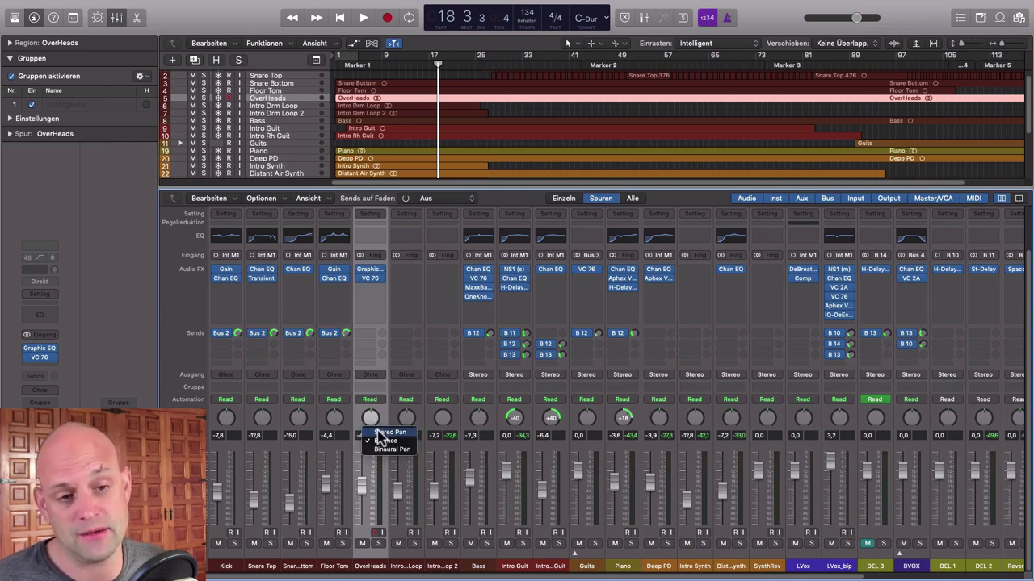
pyautogui.click(381, 433)
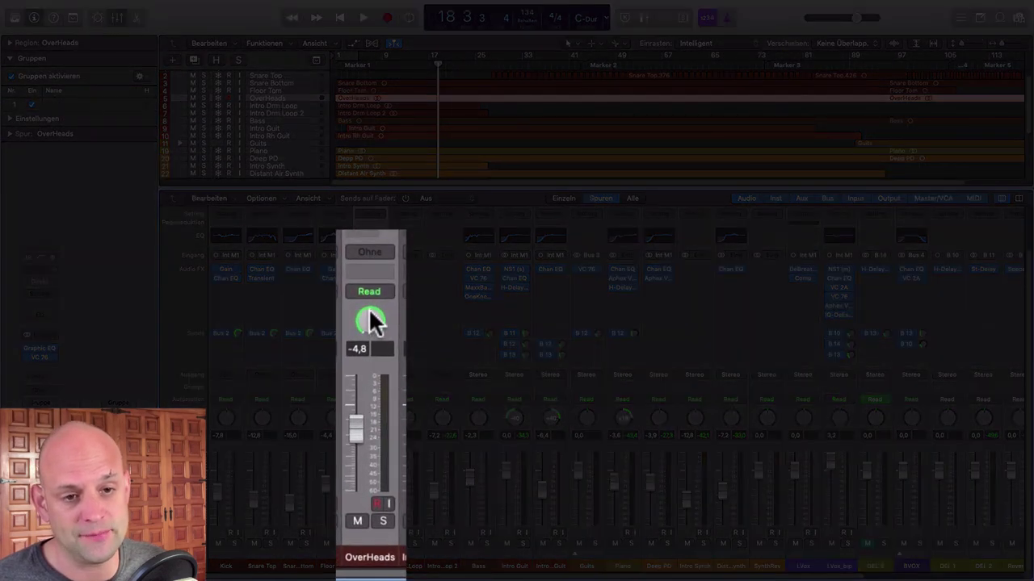
# Step: Shift the OverHeads channel's stereo pan position to about +7
pyautogui.moveTo(366, 356); pyautogui.dragTo(342, 207)
pyautogui.moveTo(380, 322); pyautogui.dragTo(380, 353)
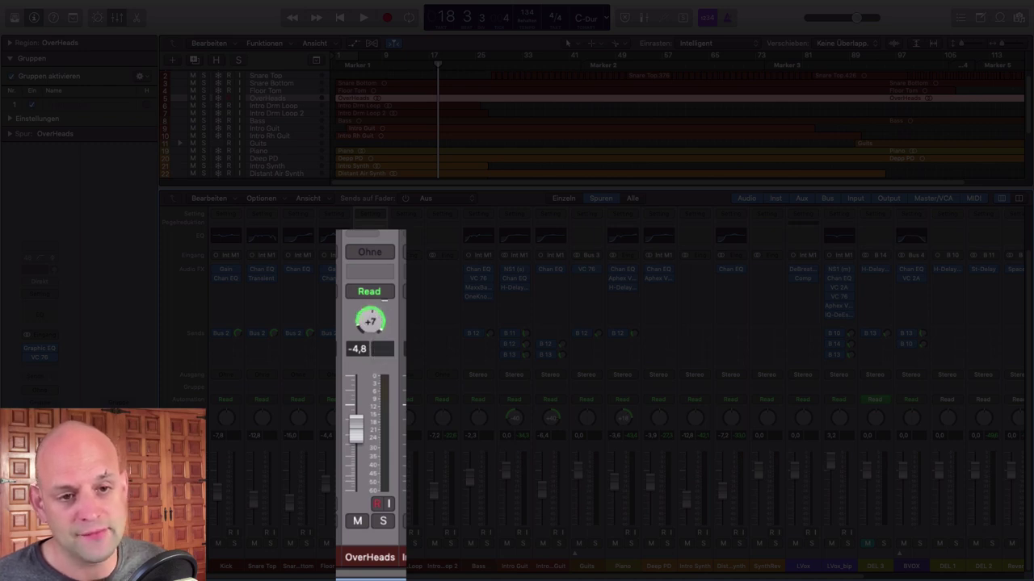
# Step: Try shifting the OverHeads channel's stereo pan to about -25 and return it to about +7
pyautogui.moveTo(379, 267); pyautogui.dragTo(359, 248)
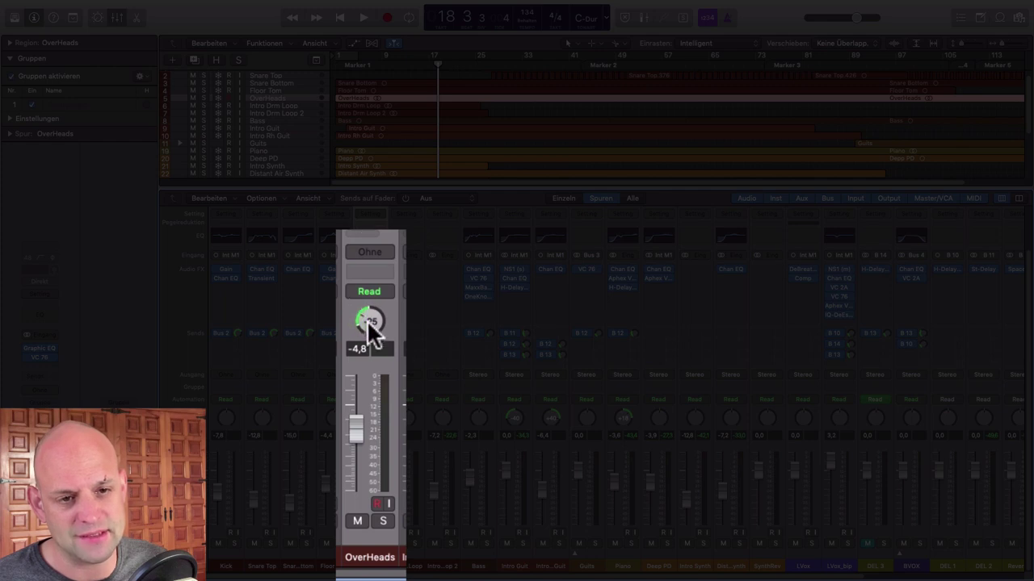
pyautogui.moveTo(364, 318); pyautogui.dragTo(376, 321)
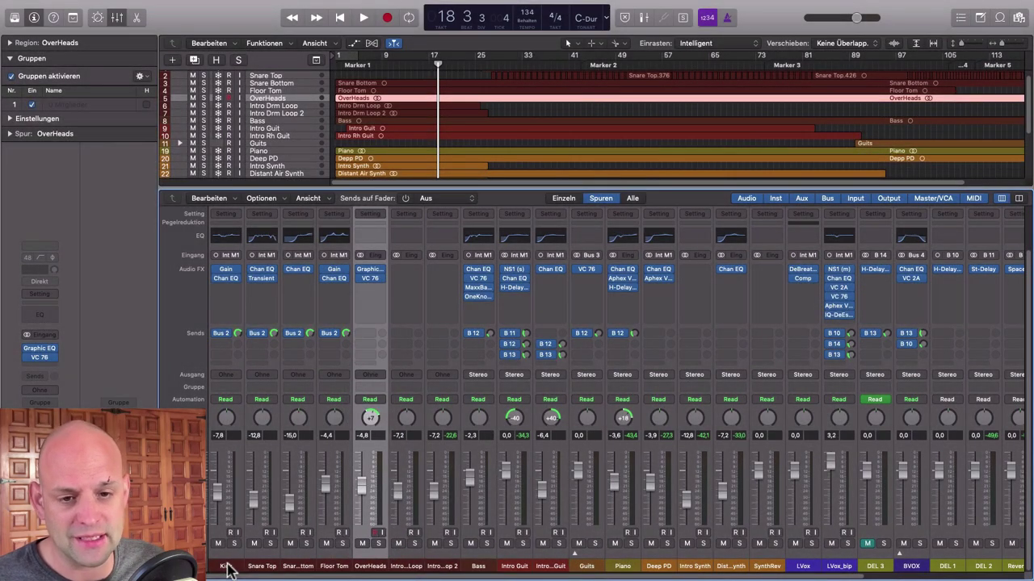
# Step: Show the track notes (Spurnotizen) component on the mixer's channel strips
pyautogui.rightClick(227, 567)
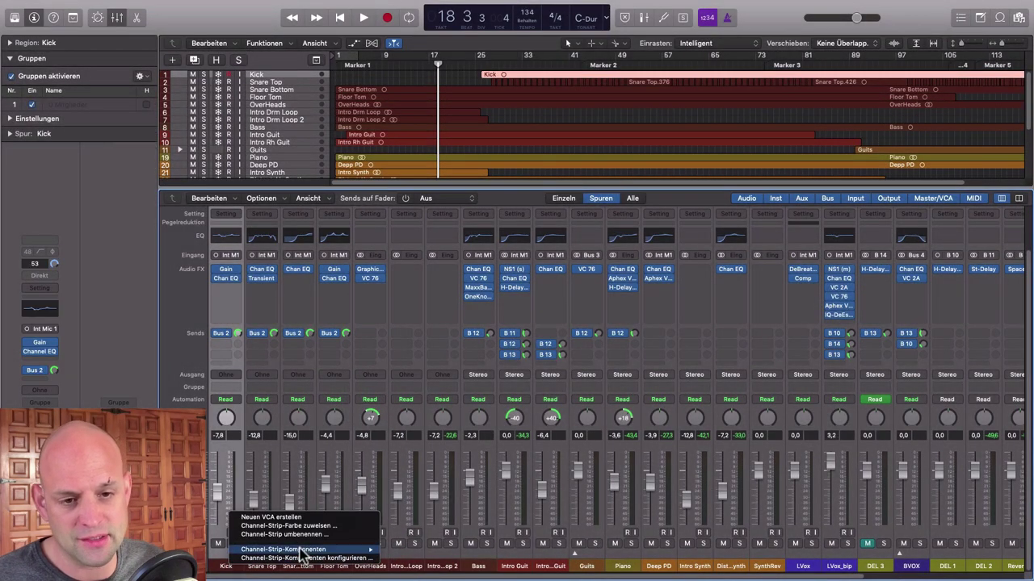
pyautogui.moveTo(304, 551)
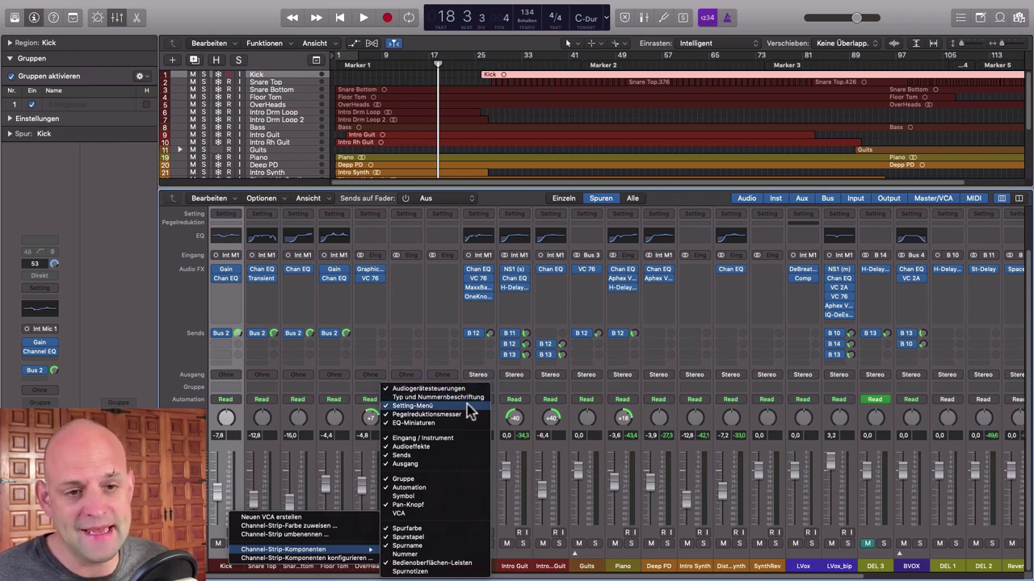
pyautogui.click(409, 571)
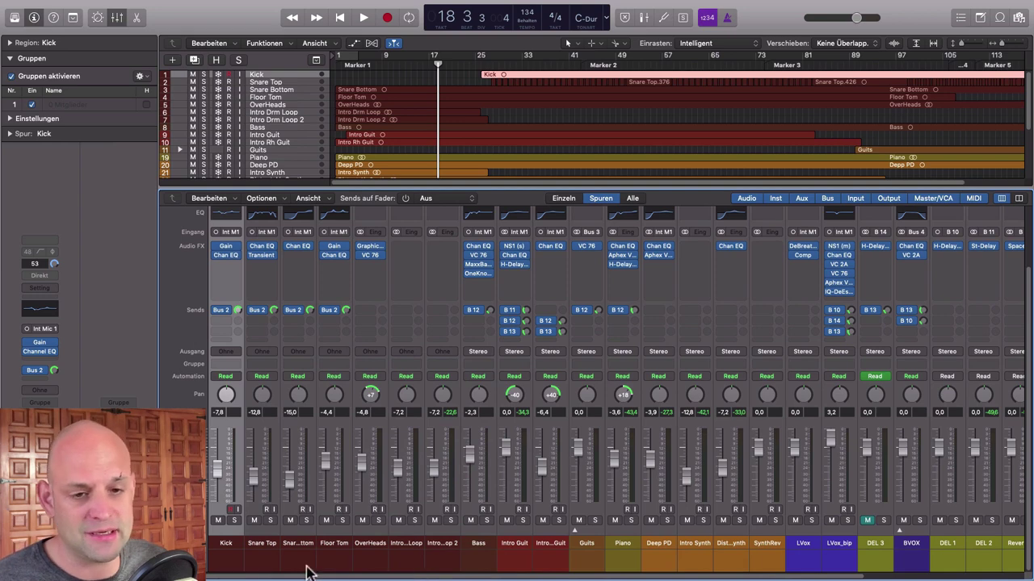
# Step: Try entering a test note in the Kick channel's notes field, leave it empty, and look at the neighbouring snare channels' notes
pyautogui.click(229, 568)
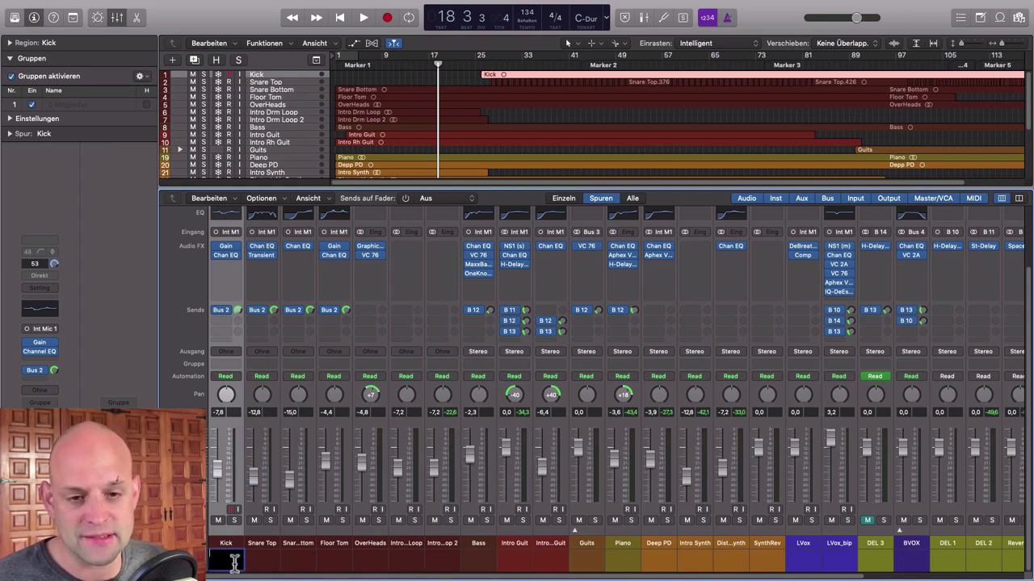
pyautogui.write('dsd')
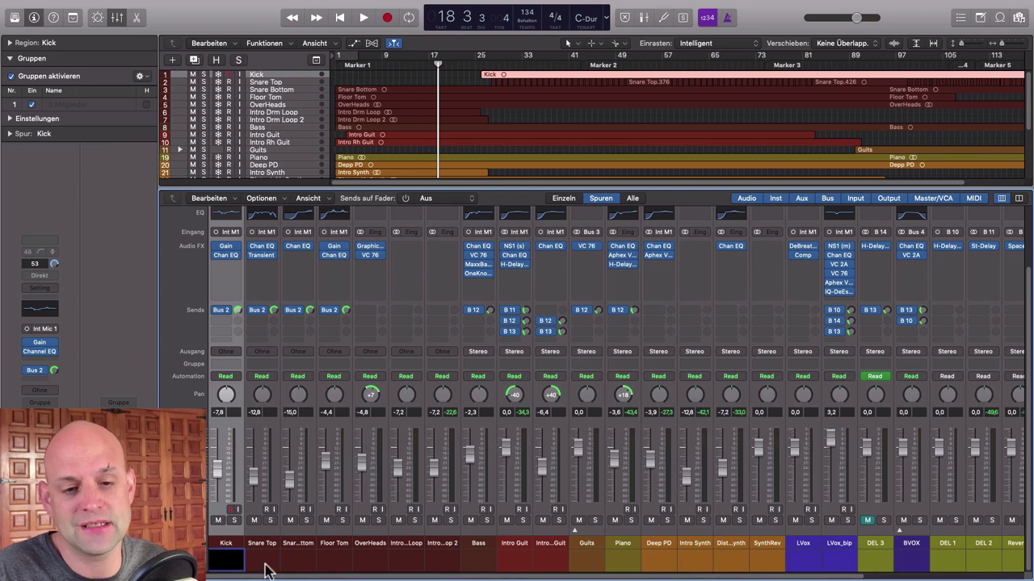
pyautogui.click(266, 562)
pyautogui.click(289, 565)
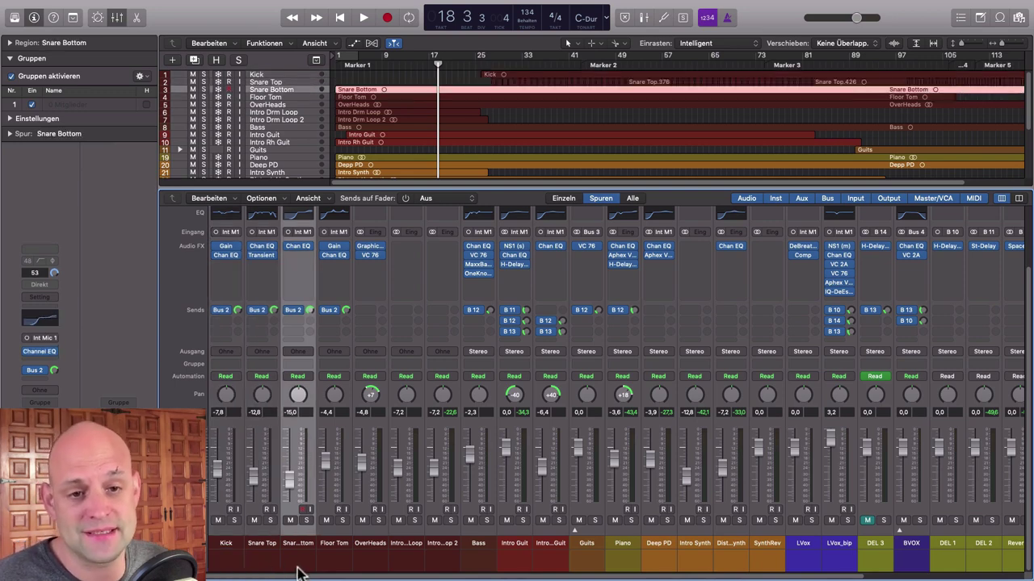
pyautogui.click(262, 564)
pyautogui.click(227, 565)
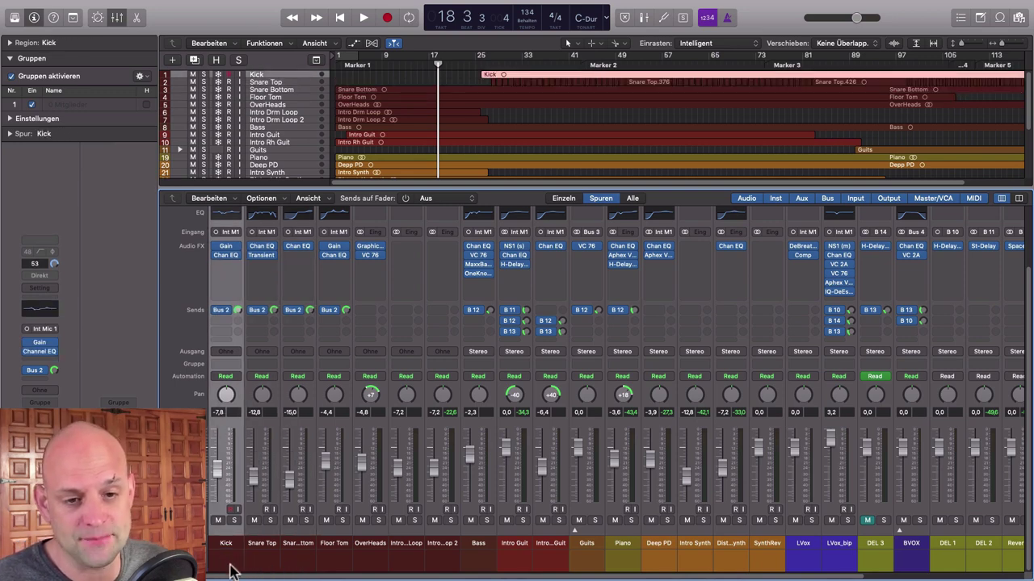
# Step: Show the track icon (Symbol) component on the mixer's channel strips
pyautogui.rightClick(232, 564)
pyautogui.moveTo(275, 548)
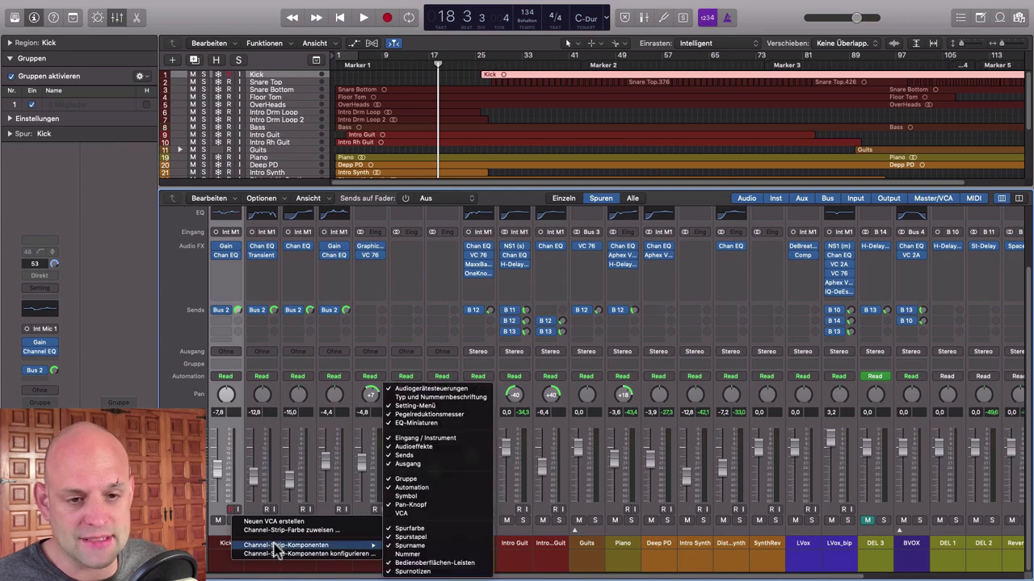
pyautogui.click(420, 497)
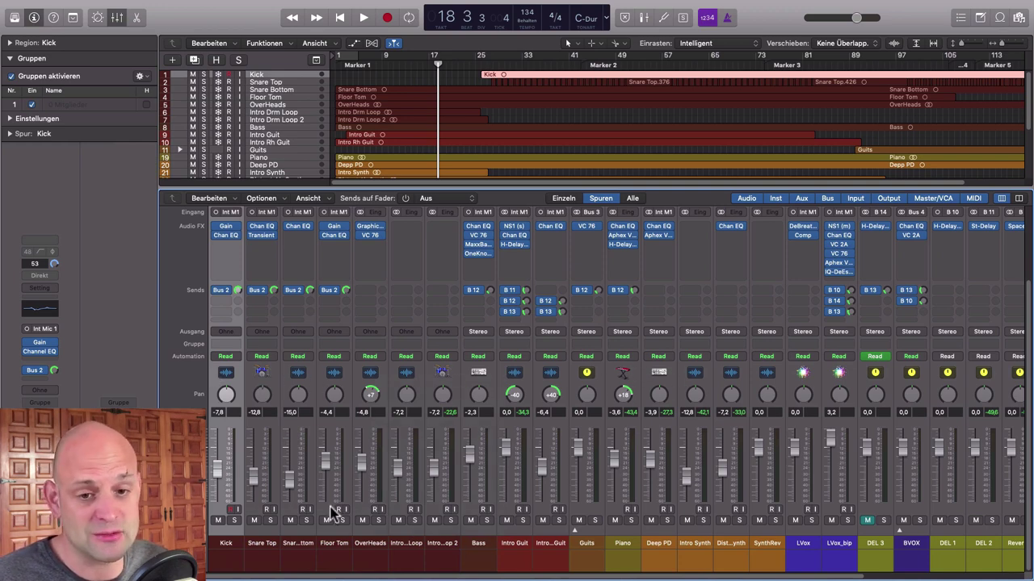
# Step: Hide the track icon (Symbol) component on the channel strips again
pyautogui.rightClick(267, 548)
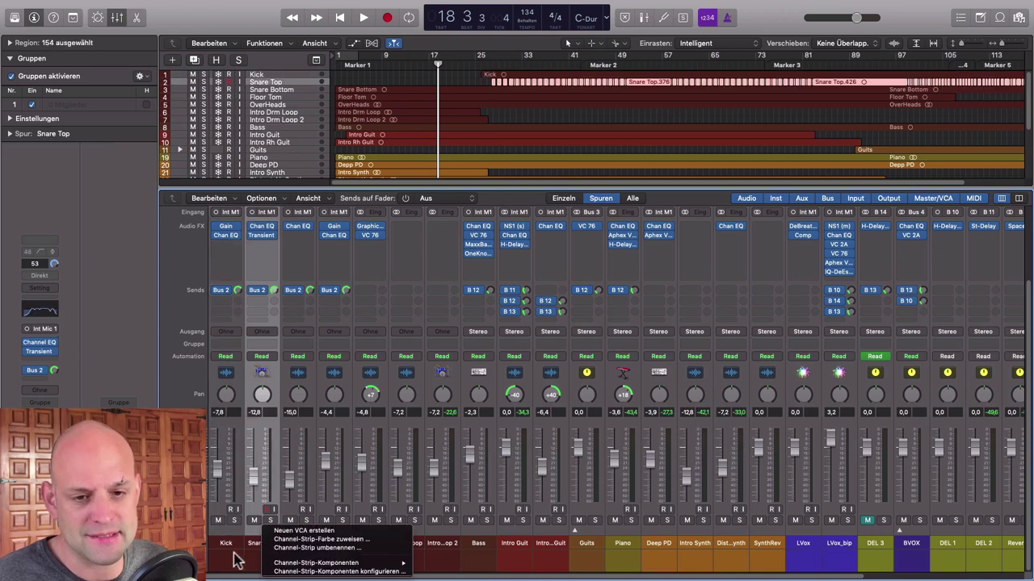
pyautogui.click(231, 560)
pyautogui.rightClick(231, 558)
pyautogui.moveTo(332, 536)
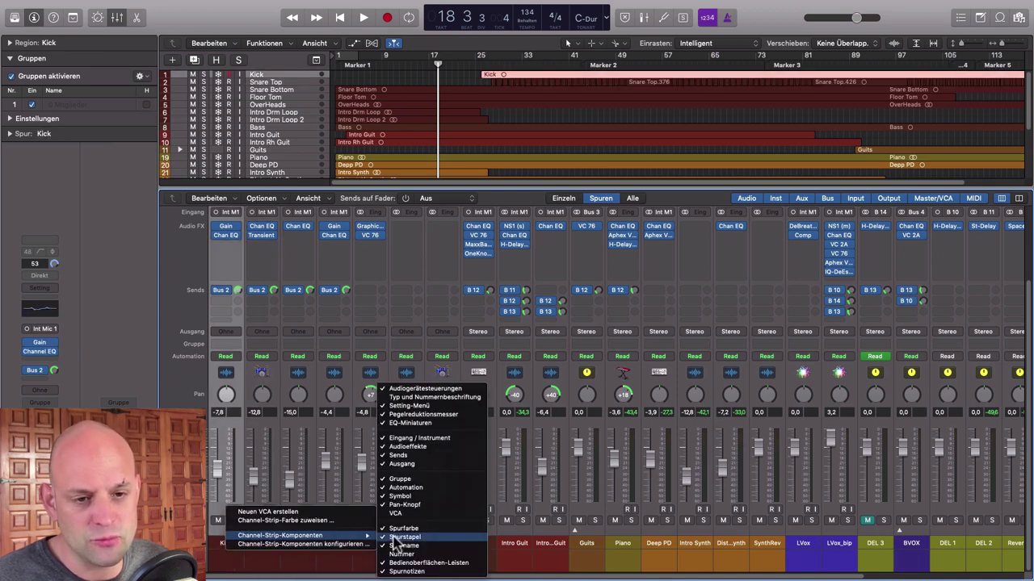
pyautogui.click(428, 497)
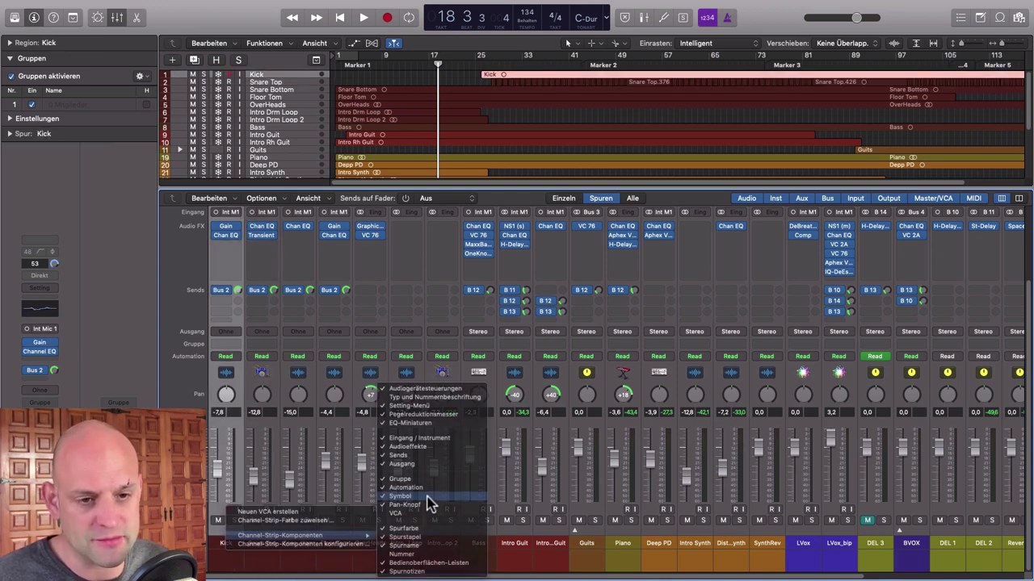
pyautogui.click(510, 557)
pyautogui.click(484, 557)
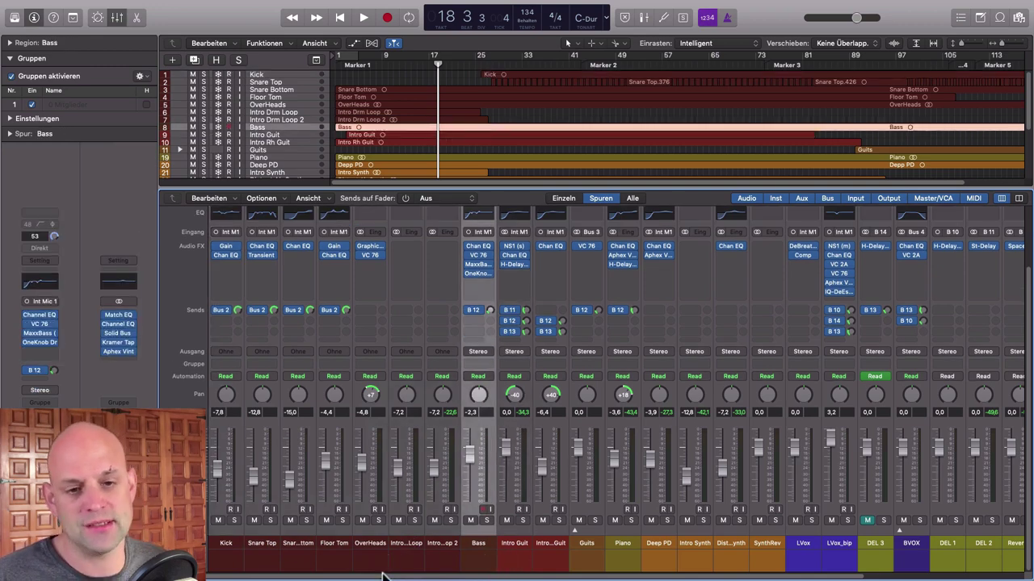
# Step: Create a summing stack (Summenstapel) from the channels Kick through Intro Drm Loop 2
pyautogui.moveTo(219, 557); pyautogui.dragTo(442, 563)
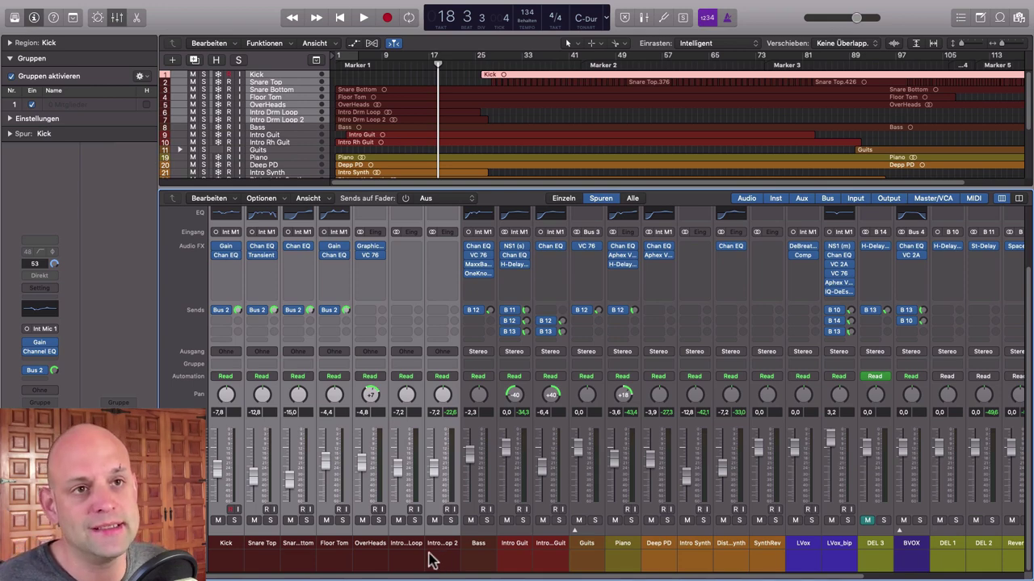
pyautogui.press('super+shift+d')
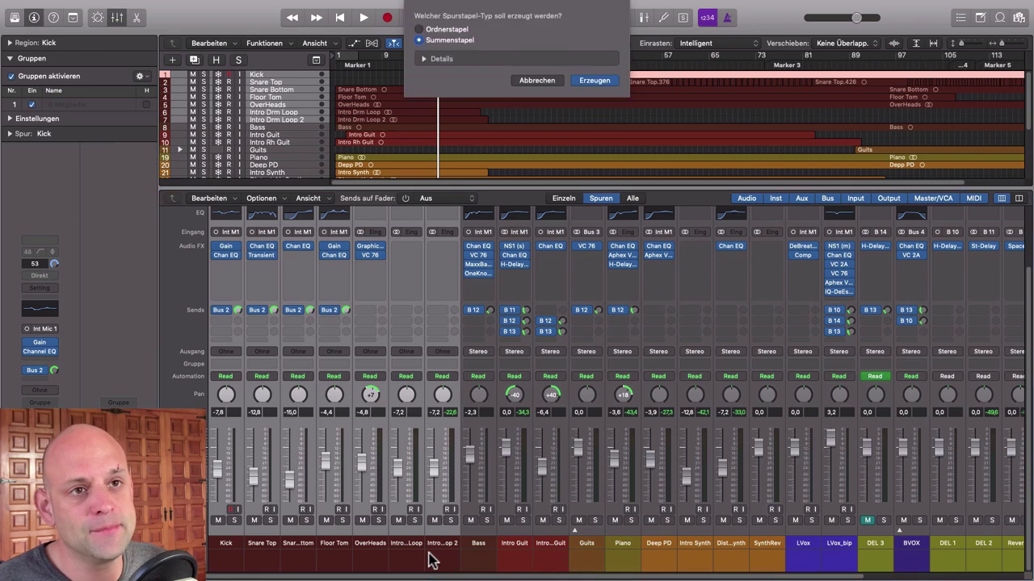
pyautogui.click(422, 59)
pyautogui.click(423, 60)
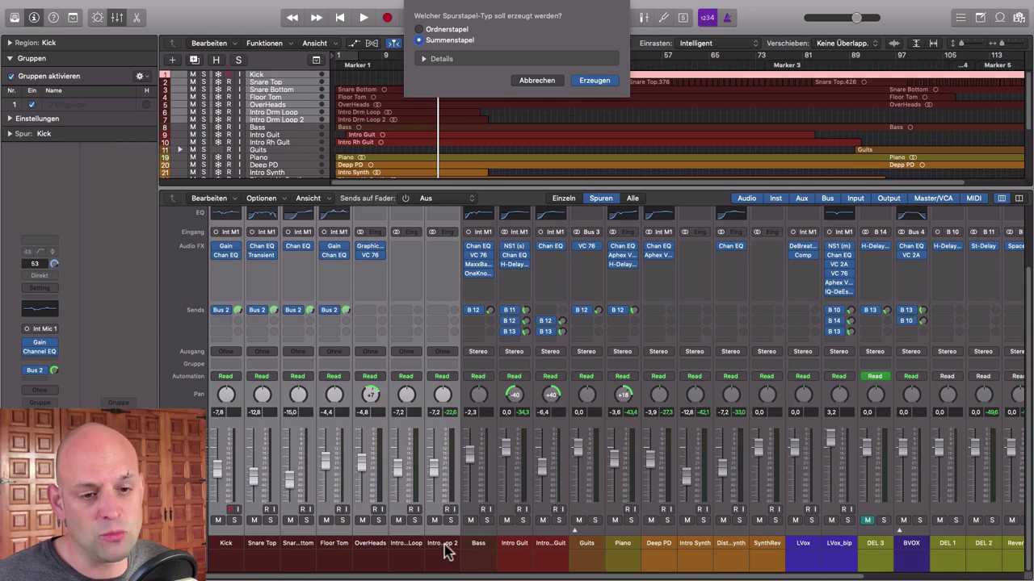
pyautogui.click(596, 81)
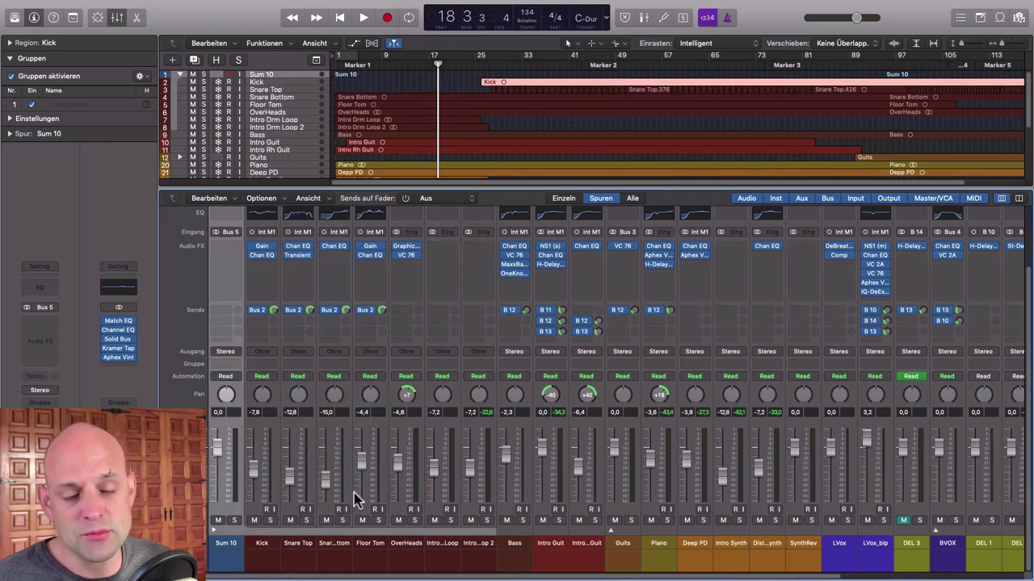
# Step: Rename the new summing stack channel as DRUMS
pyautogui.doubleClick(222, 542)
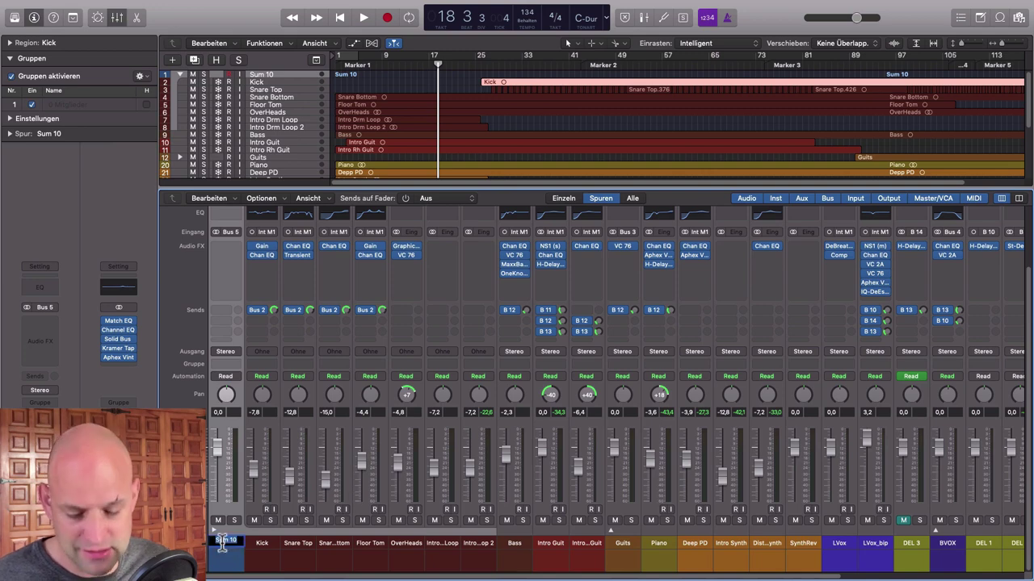
pyautogui.write('DRUMS')
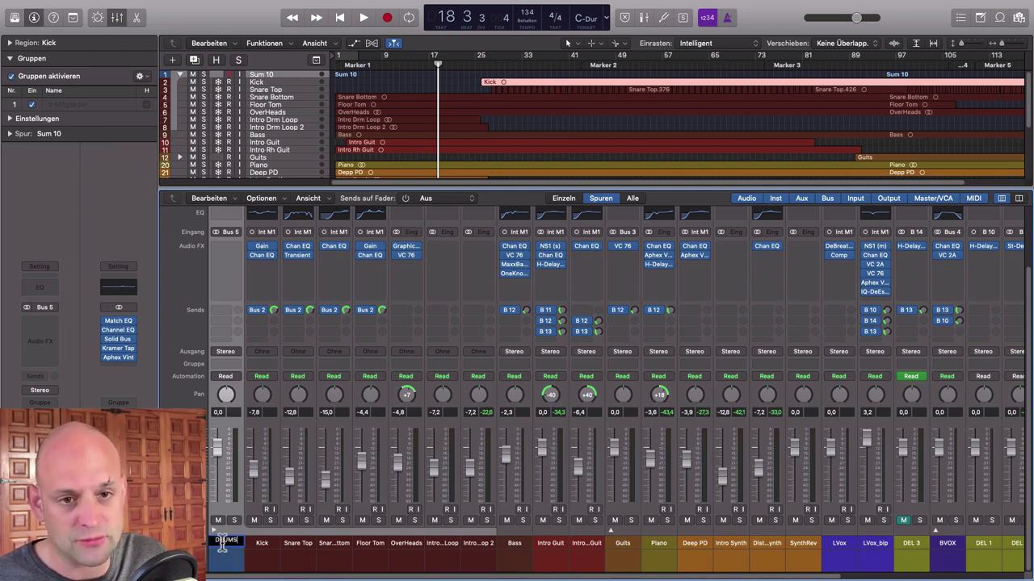
pyautogui.press('Return')
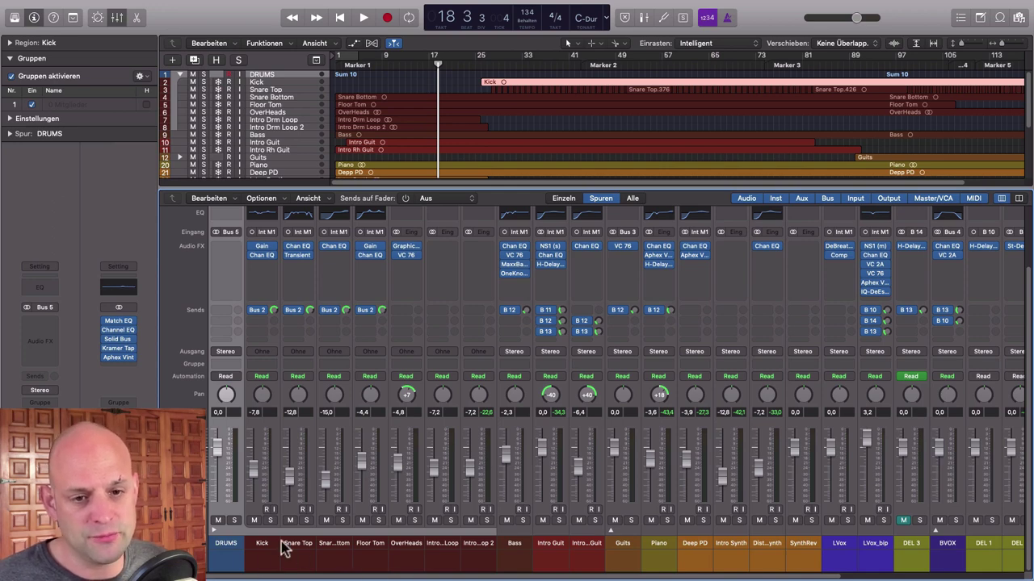
# Step: Route the outputs of Kick through Intro Drm Loop 2 to the DRUMS bus (Bus 5) and check the individual channels
pyautogui.moveTo(272, 549); pyautogui.dragTo(482, 554)
pyautogui.click(481, 353)
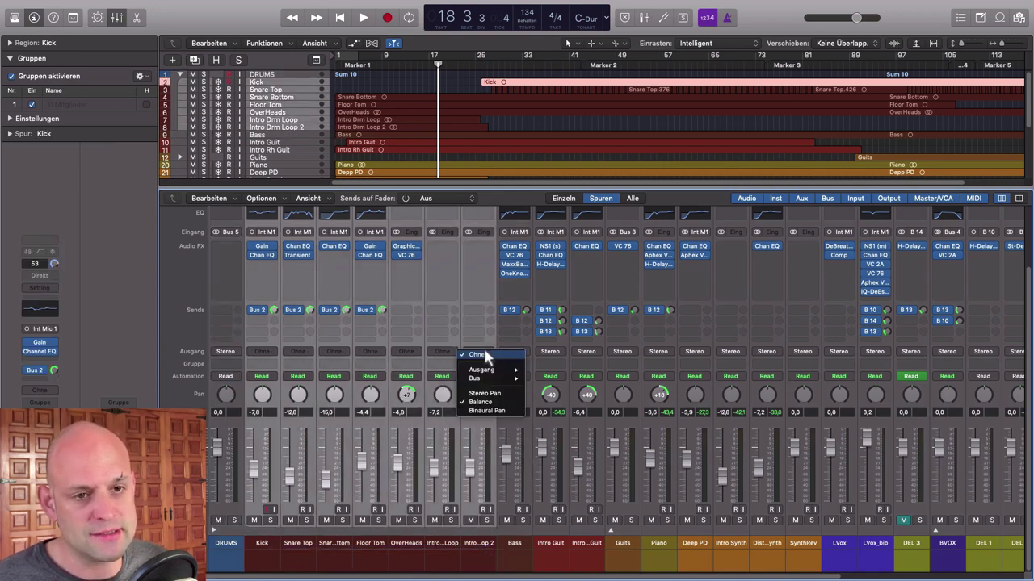
pyautogui.moveTo(485, 379)
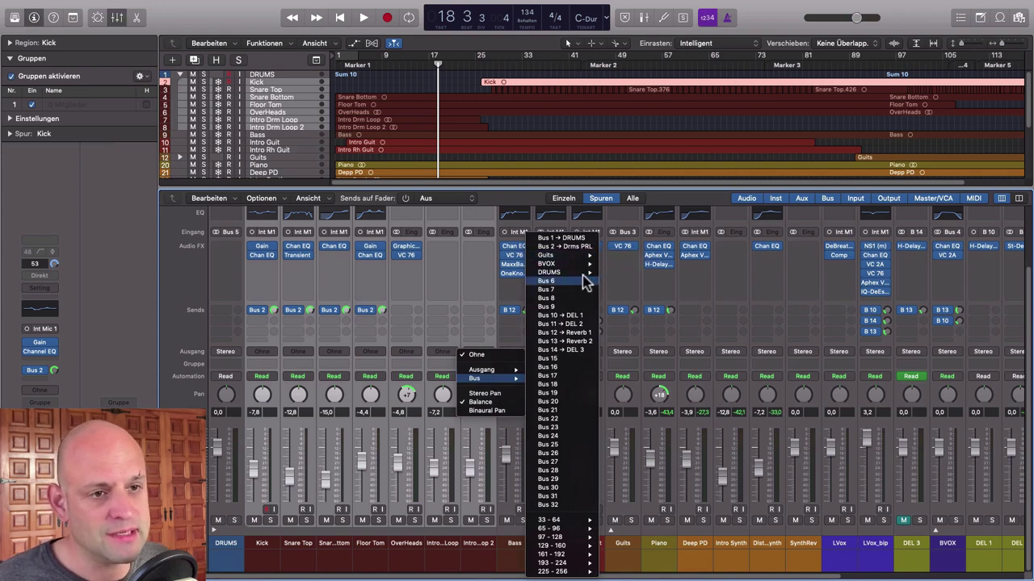
pyautogui.click(610, 273)
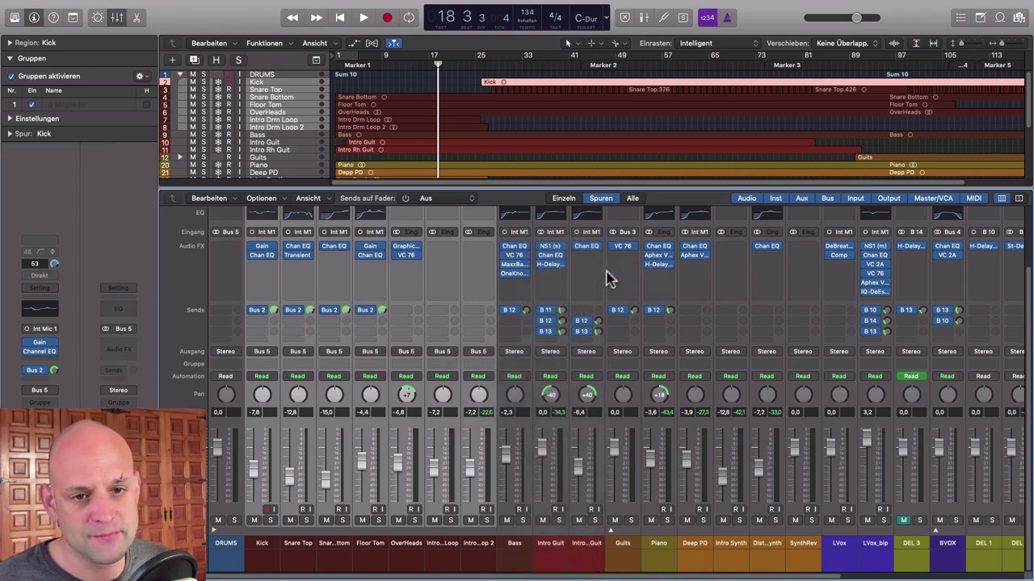
pyautogui.click(300, 550)
pyautogui.click(338, 551)
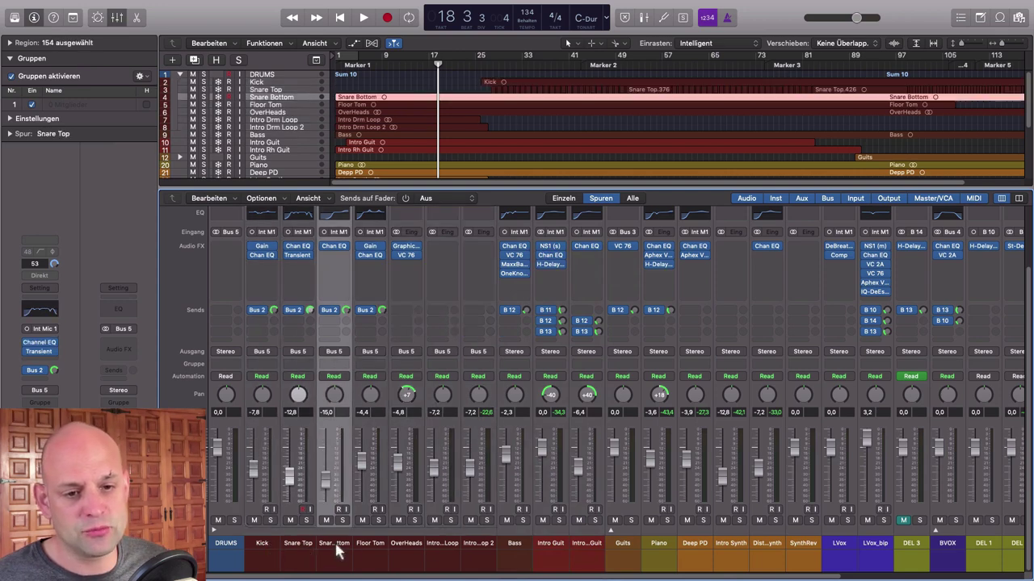
pyautogui.click(370, 549)
pyautogui.click(406, 549)
pyautogui.click(441, 549)
pyautogui.click(478, 549)
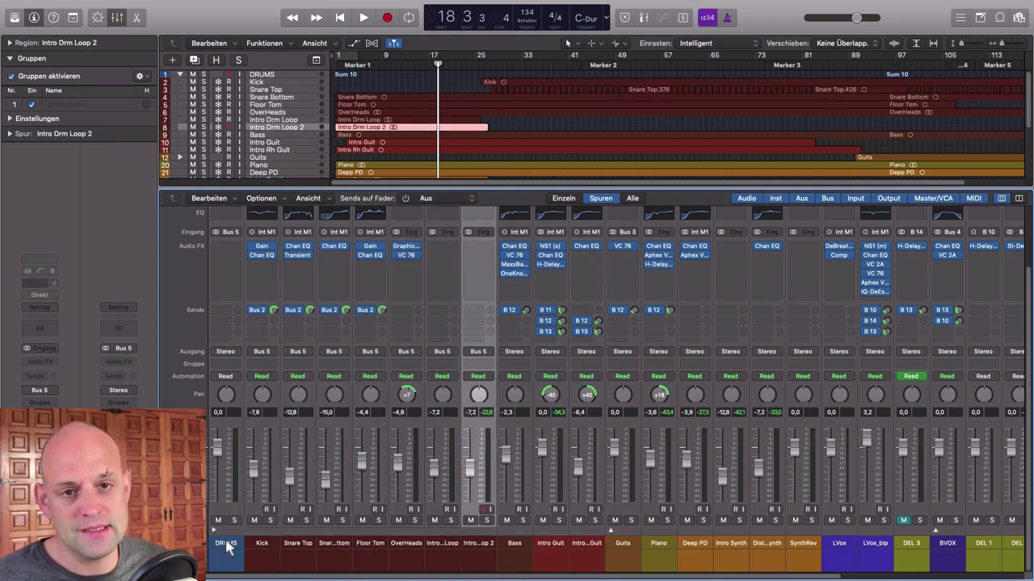
# Step: Insert a stereo Compressor on the DRUMS stack channel and close its plug-in window
pyautogui.click(227, 546)
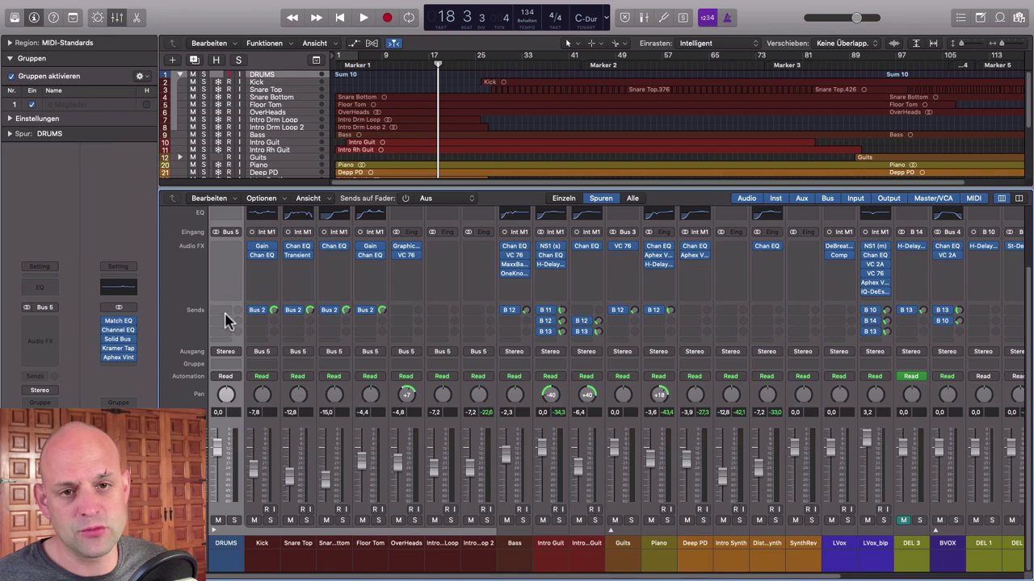
pyautogui.click(226, 249)
pyautogui.moveTo(252, 344)
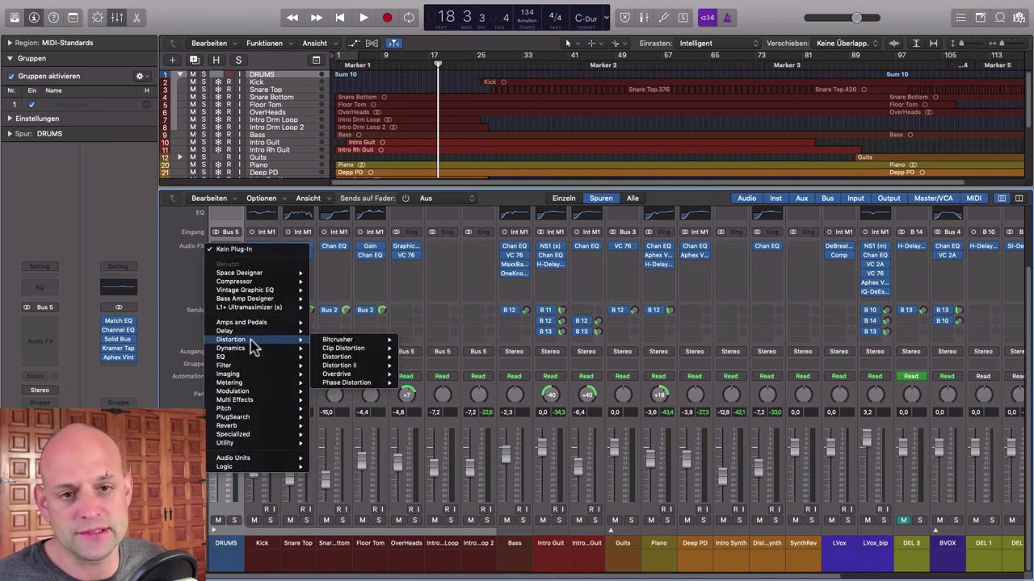
pyautogui.moveTo(346, 357)
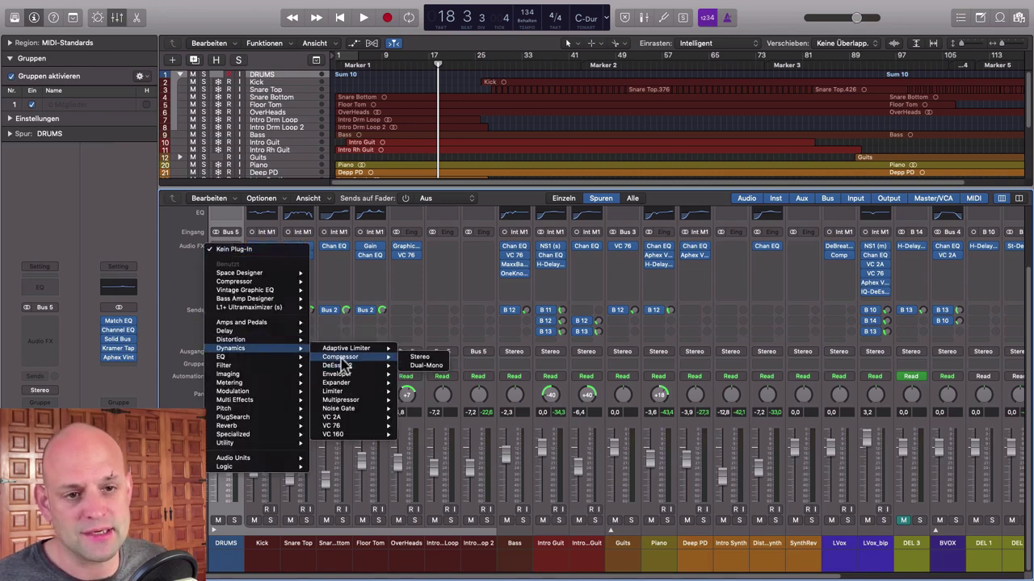
pyautogui.click(417, 357)
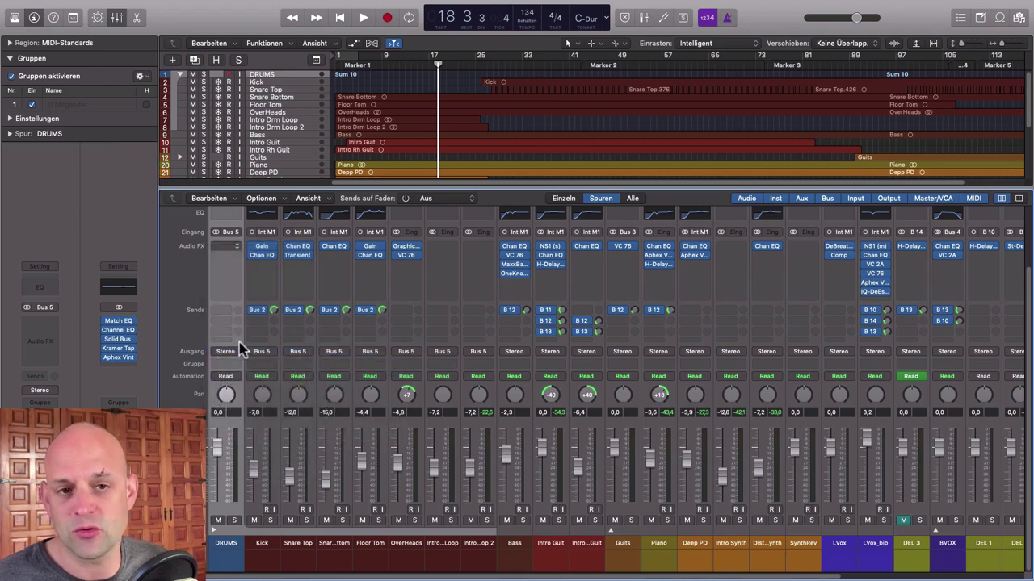
pyautogui.moveTo(276, 44); pyautogui.dragTo(528, 39)
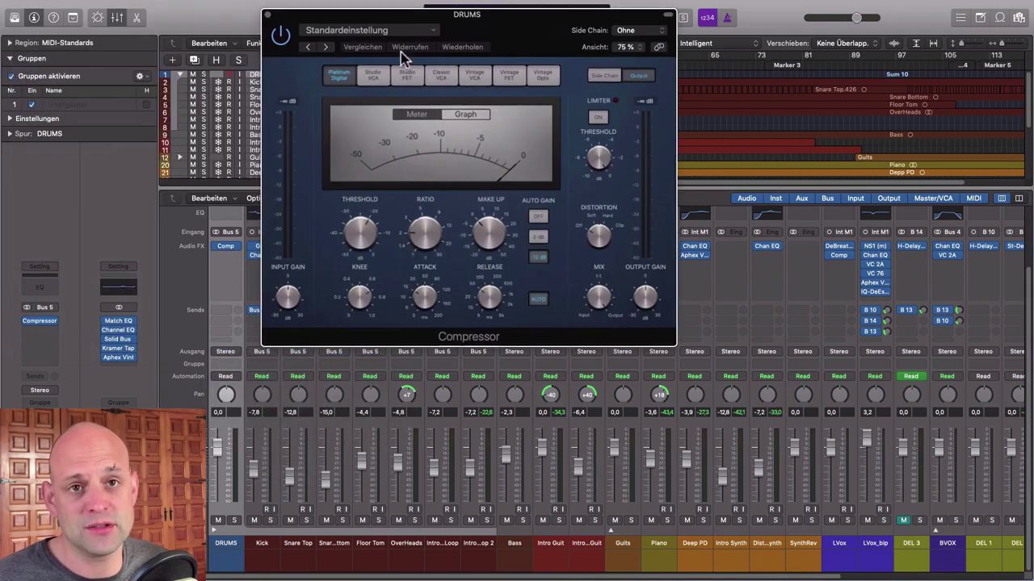
pyautogui.click(269, 12)
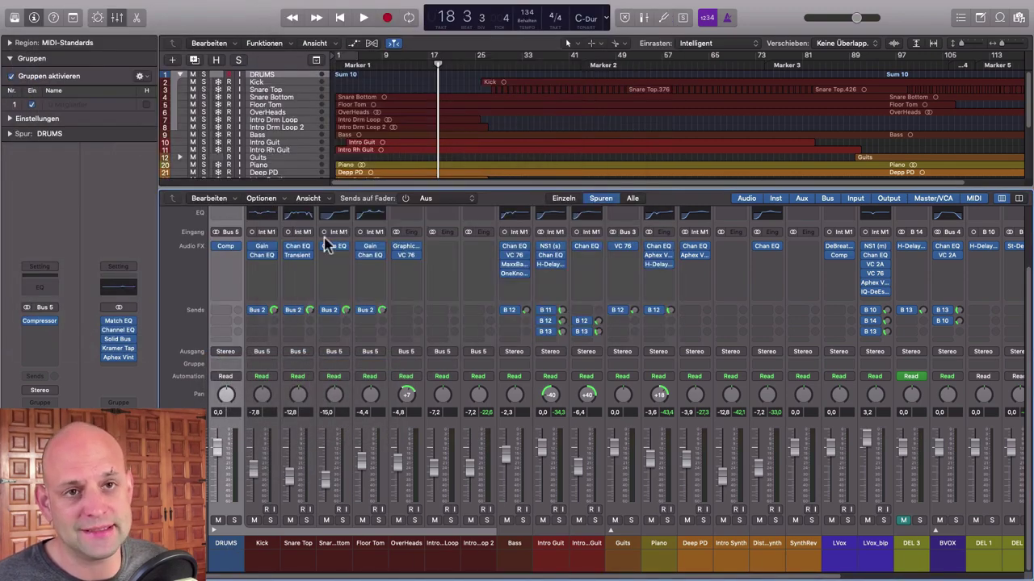
# Step: Open the track stack creation dialog to examine the folder stack option (Ordnerstapel), and cancel without creating a stack
pyautogui.moveTo(229, 6)
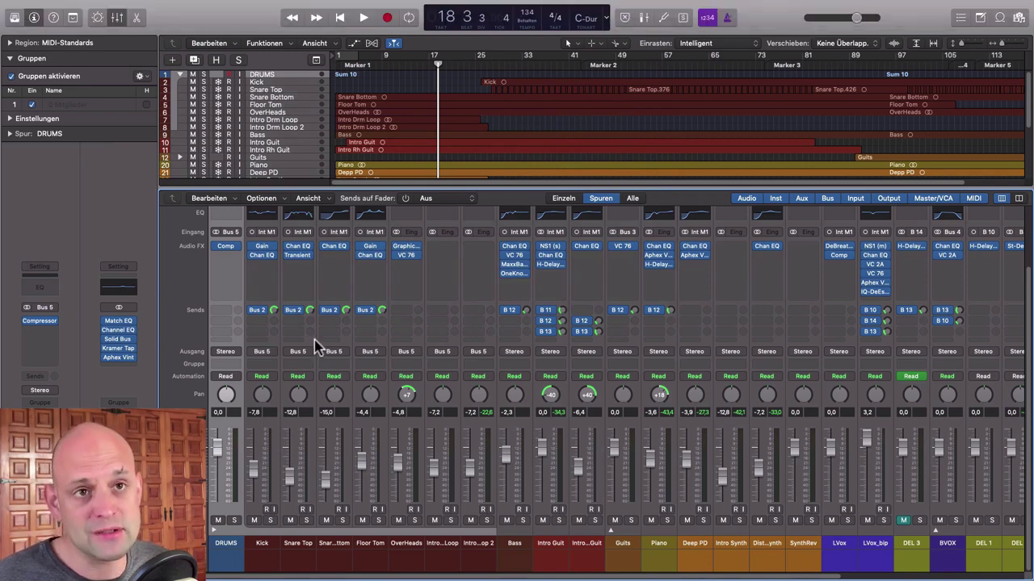
pyautogui.press('super+shift+d')
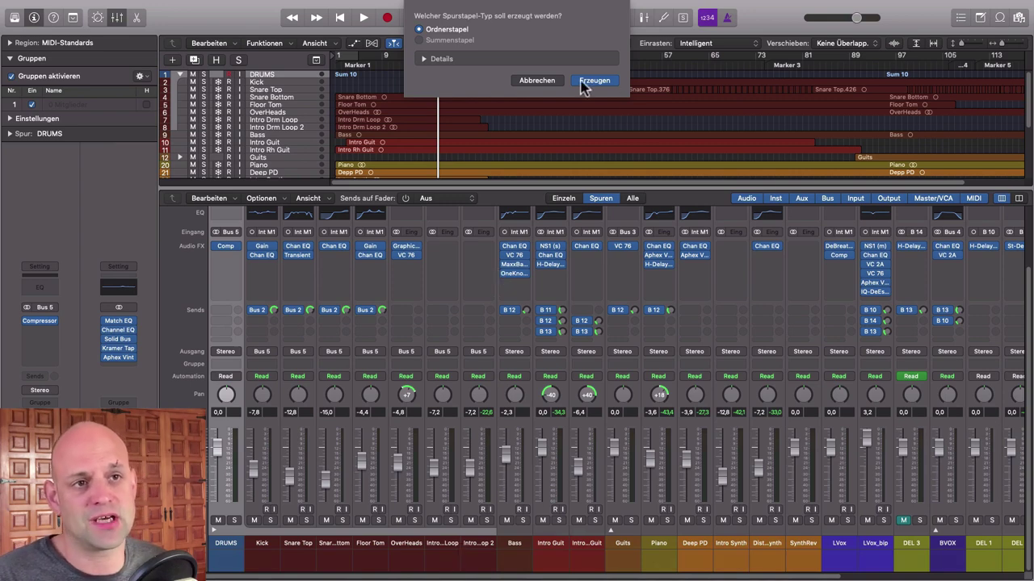
pyautogui.click(537, 81)
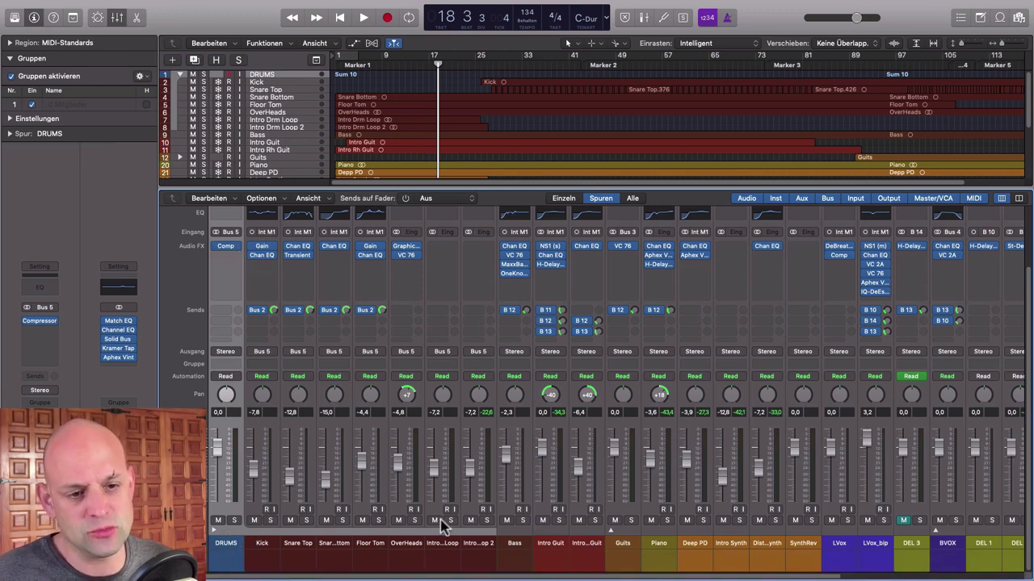
# Step: Examine the B 14 and B 10 sends of the LVox_bip channel and select the neighbouring LVox channel
pyautogui.hscroll(1, 557, 517)
pyautogui.hscroll(3, 566, 525)
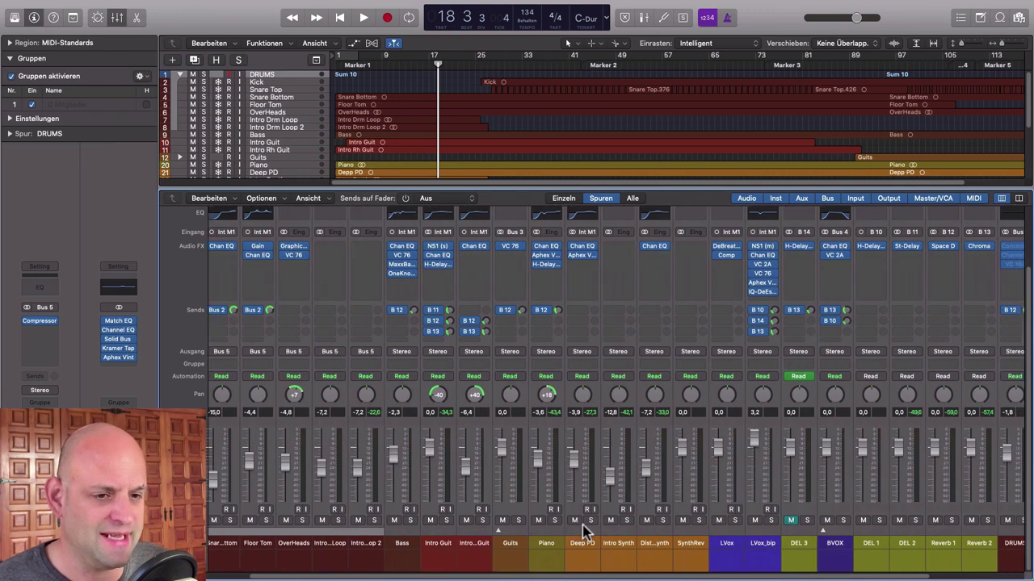
pyautogui.hscroll(3, 582, 533)
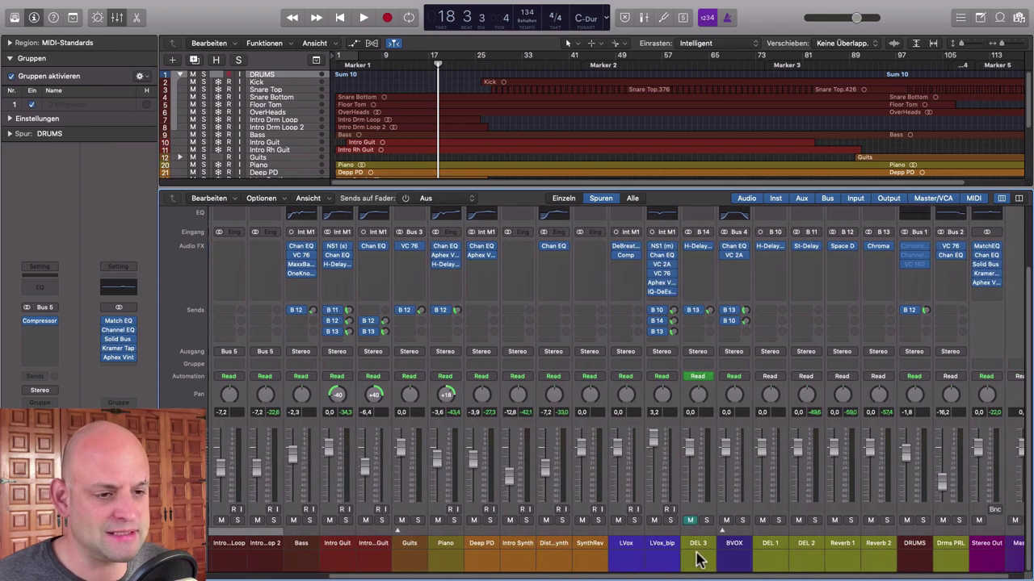
pyautogui.click(662, 546)
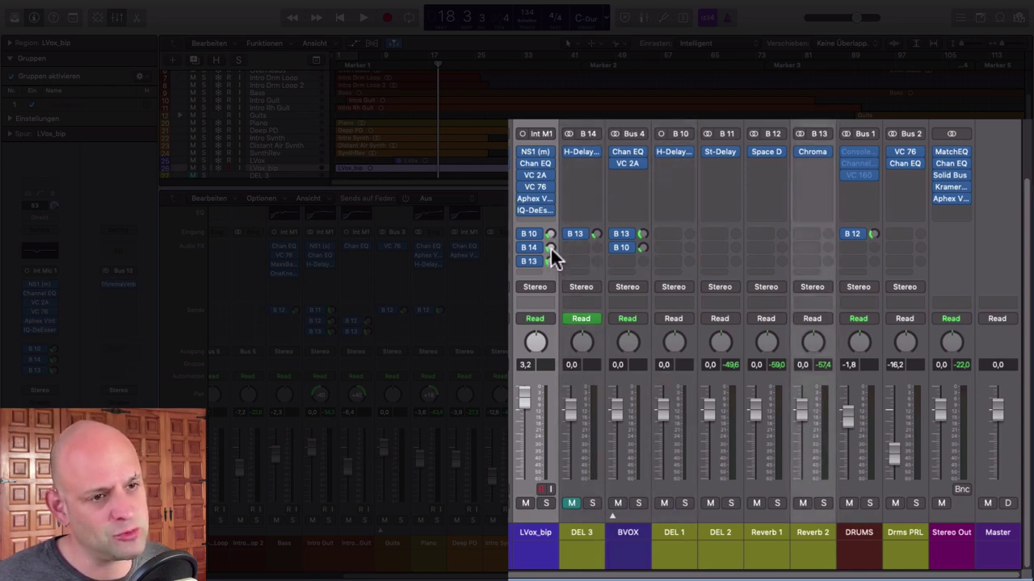
pyautogui.click(550, 247)
pyautogui.click(551, 236)
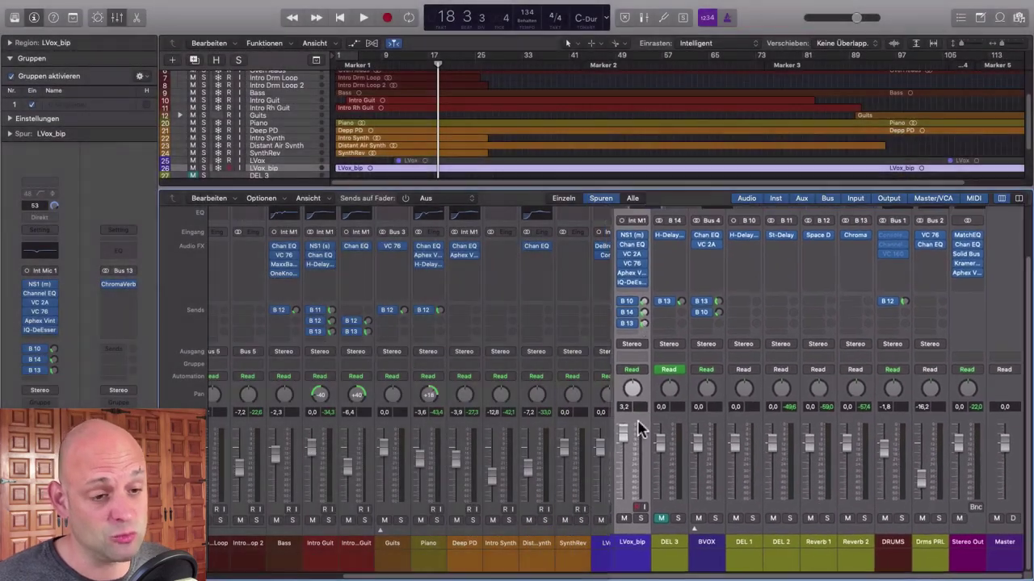
pyautogui.click(604, 549)
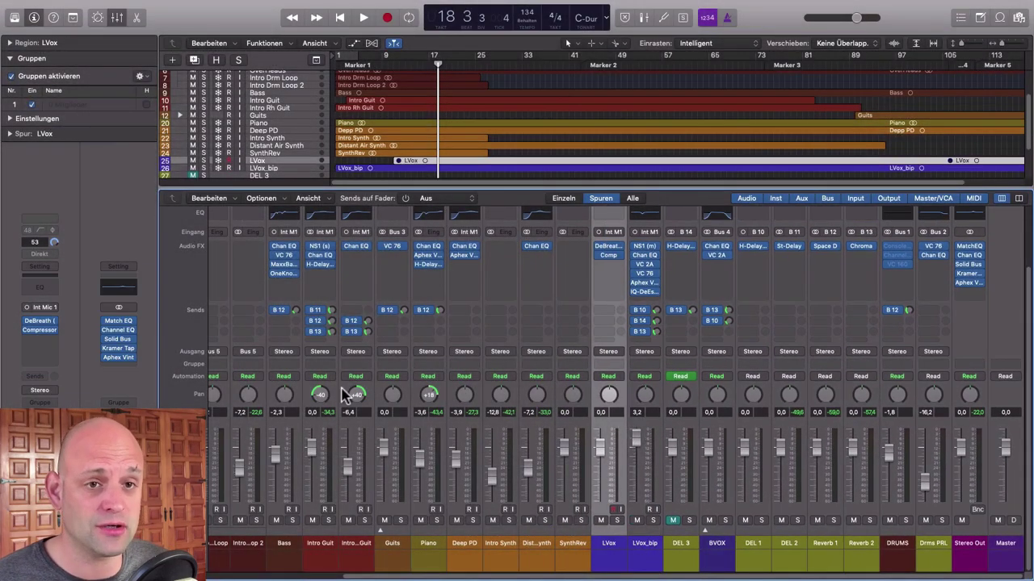
# Step: Turn on Sends on Fader for Drms PRL to view the drum send levels, and turn it off again
pyautogui.hscroll(-6, 388, 509)
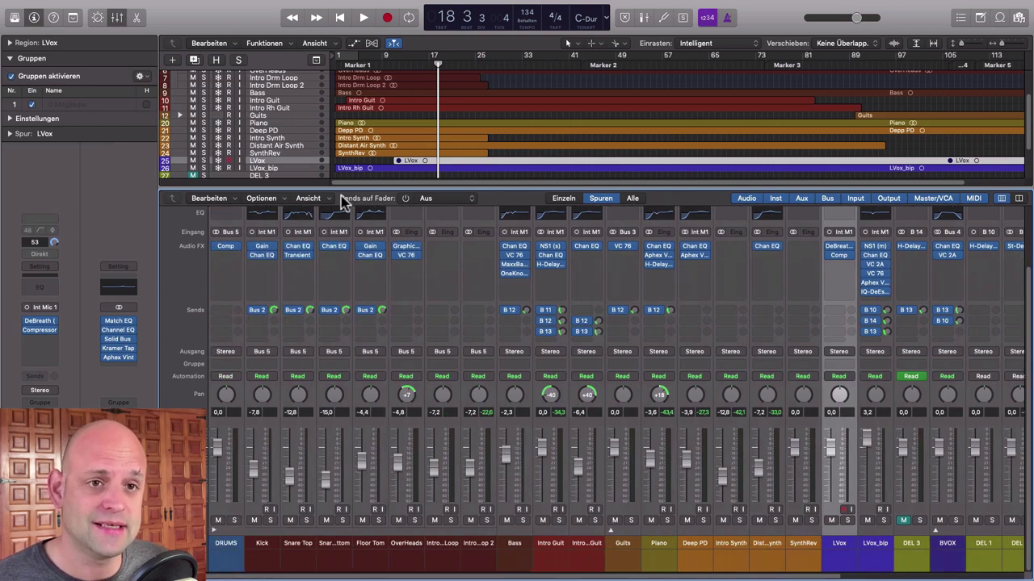
pyautogui.click(405, 198)
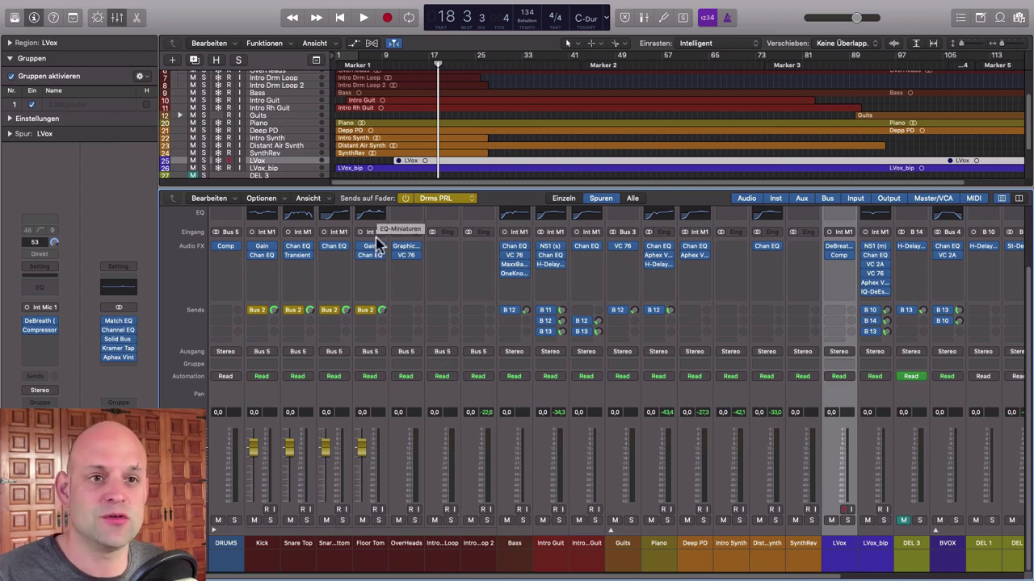
pyautogui.click(405, 199)
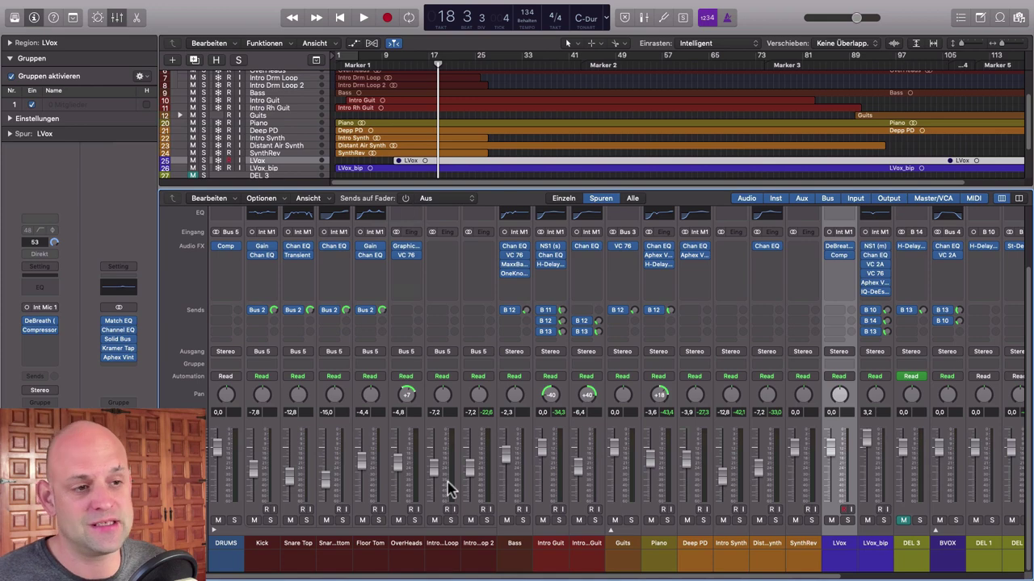
# Step: Enlarge the mixer area upward so that the complete channel strips fit, from the audio device controls to the track names
pyautogui.hscroll(3, 515, 498)
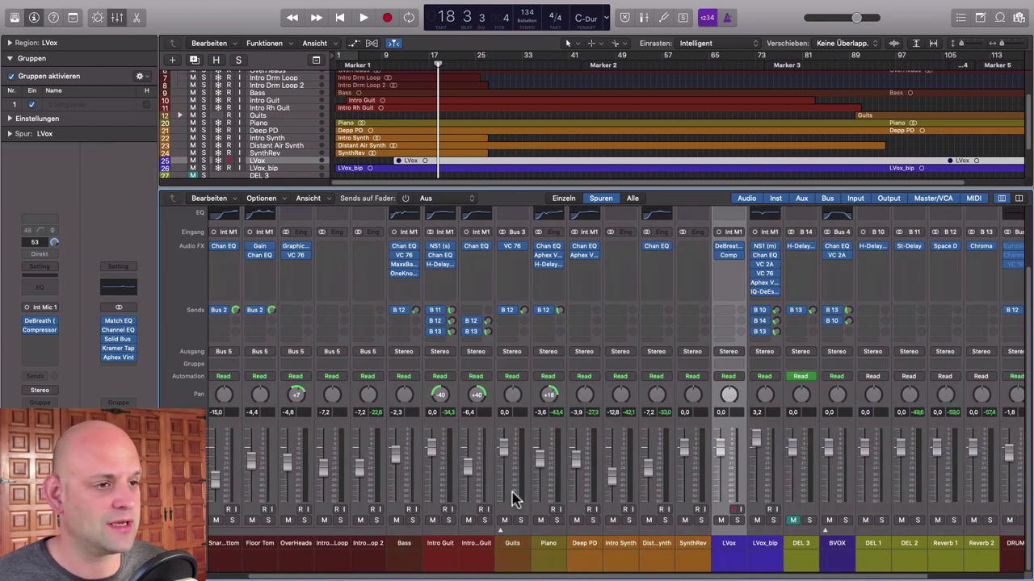
pyautogui.hscroll(3, 513, 498)
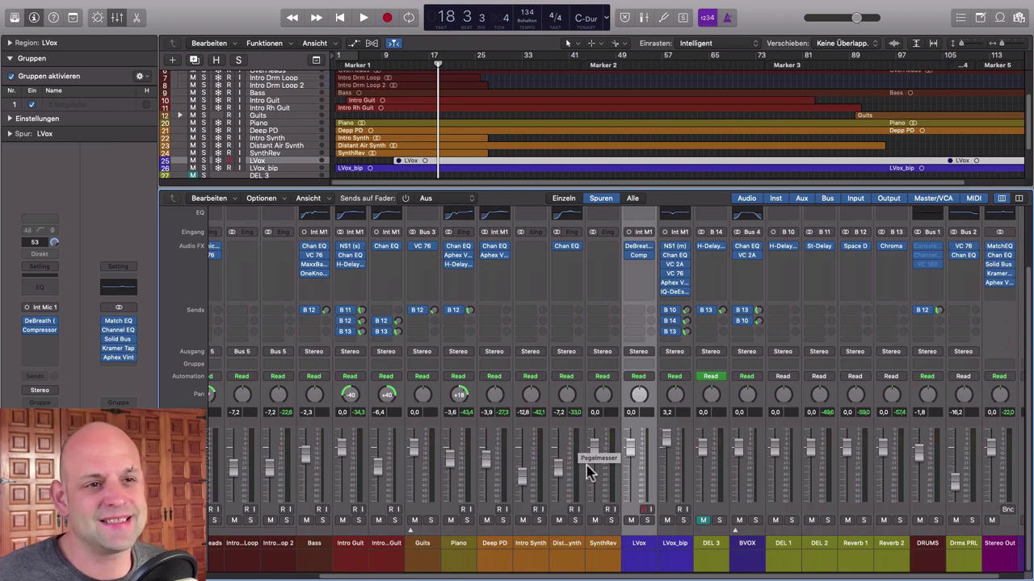
pyautogui.scroll(3, 590, 454)
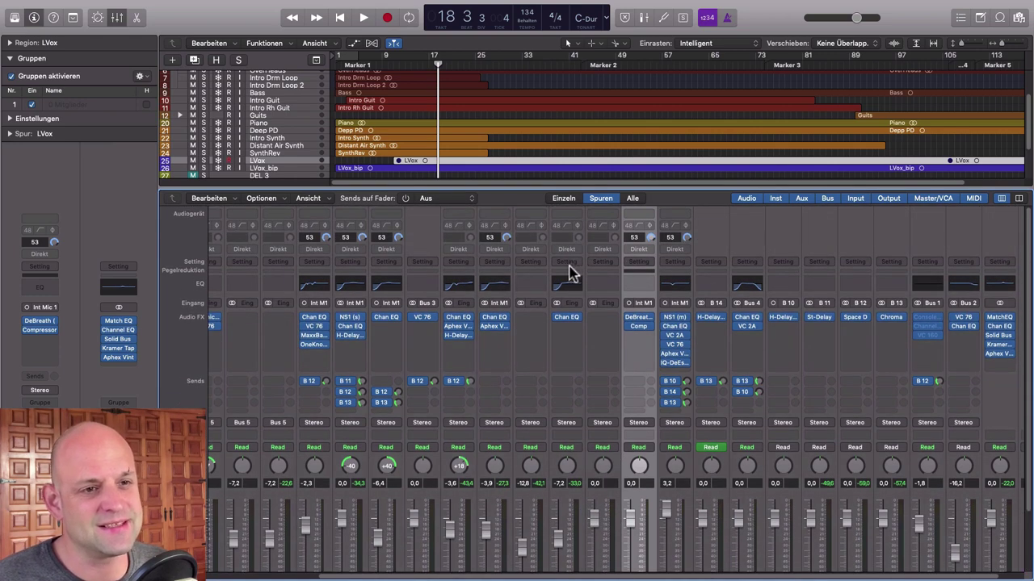
pyautogui.scroll(-2, 570, 275)
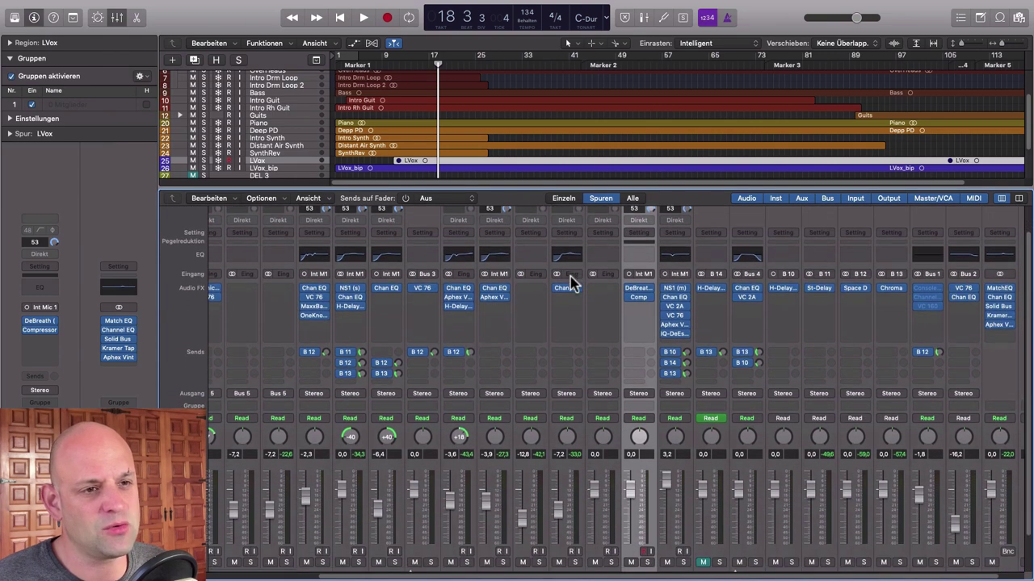
pyautogui.scroll(-1, 613, 290)
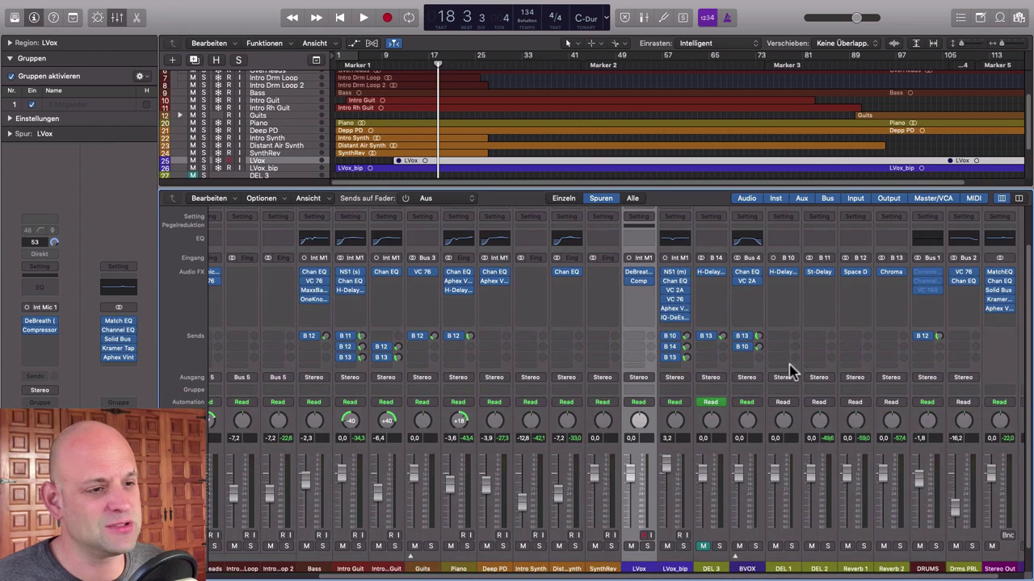
pyautogui.hscroll(1, 790, 369)
pyautogui.scroll(-1, 790, 369)
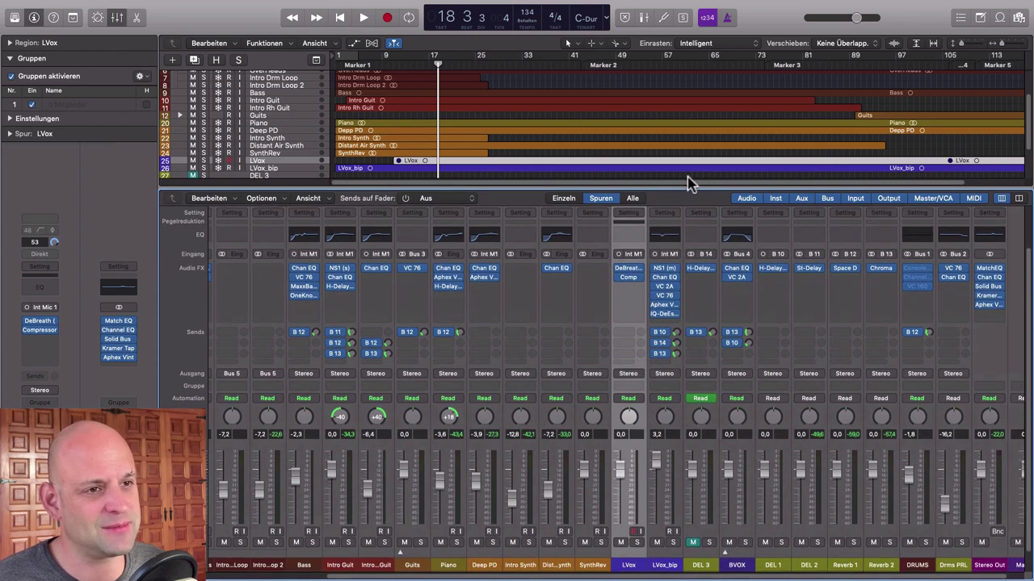
pyautogui.moveTo(683, 184); pyautogui.dragTo(677, 127)
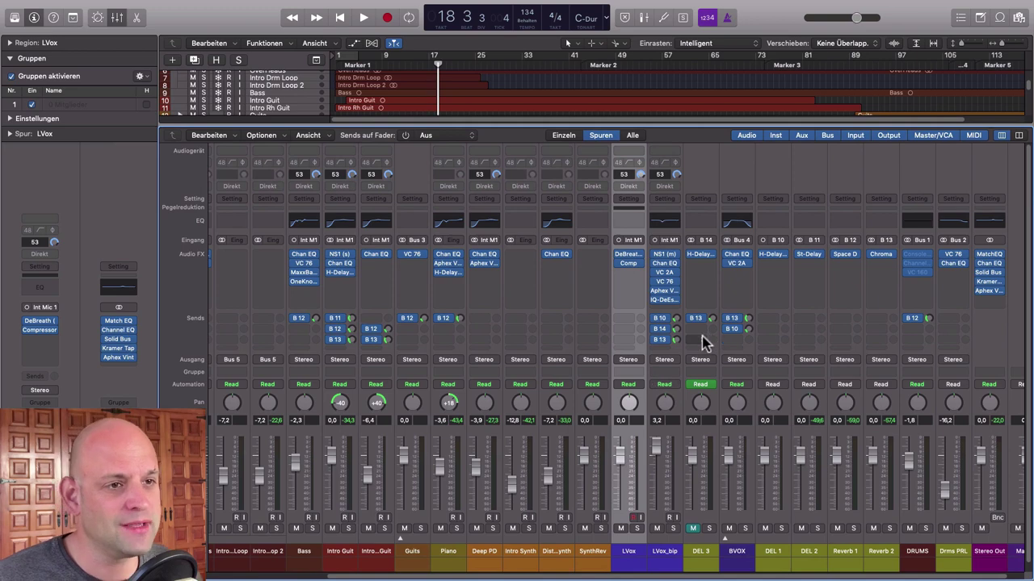
pyautogui.hscroll(1, 701, 339)
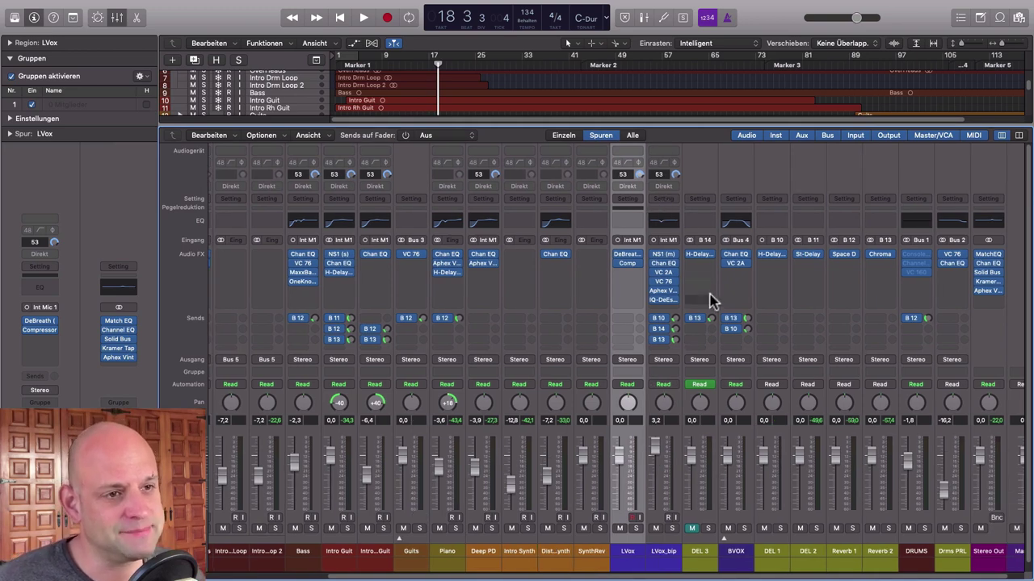
# Step: Copy the channel strip setting of LVox_bip and paste only its plug-ins onto the Reverb 2 channel
pyautogui.click(663, 199)
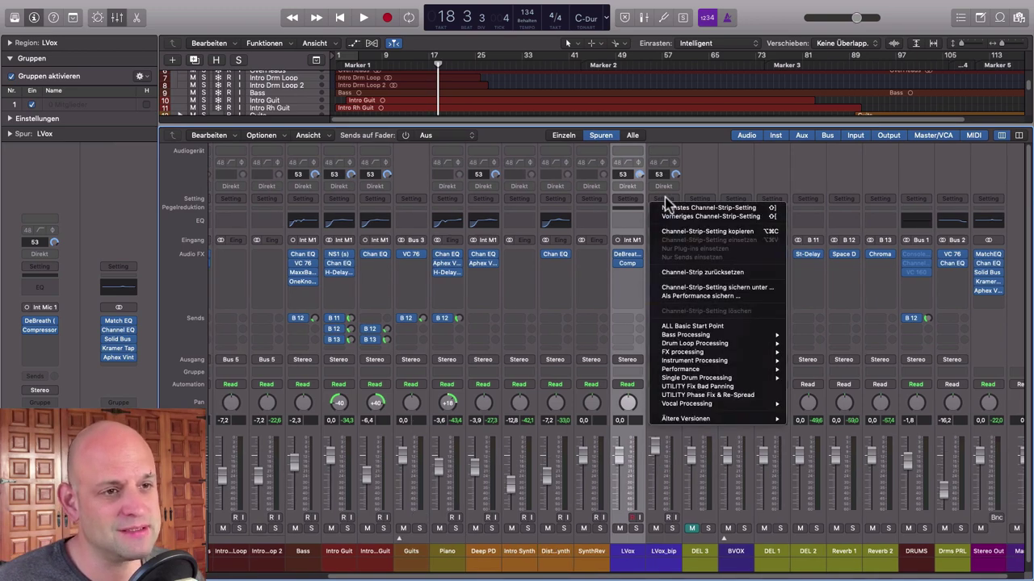
pyautogui.click(667, 208)
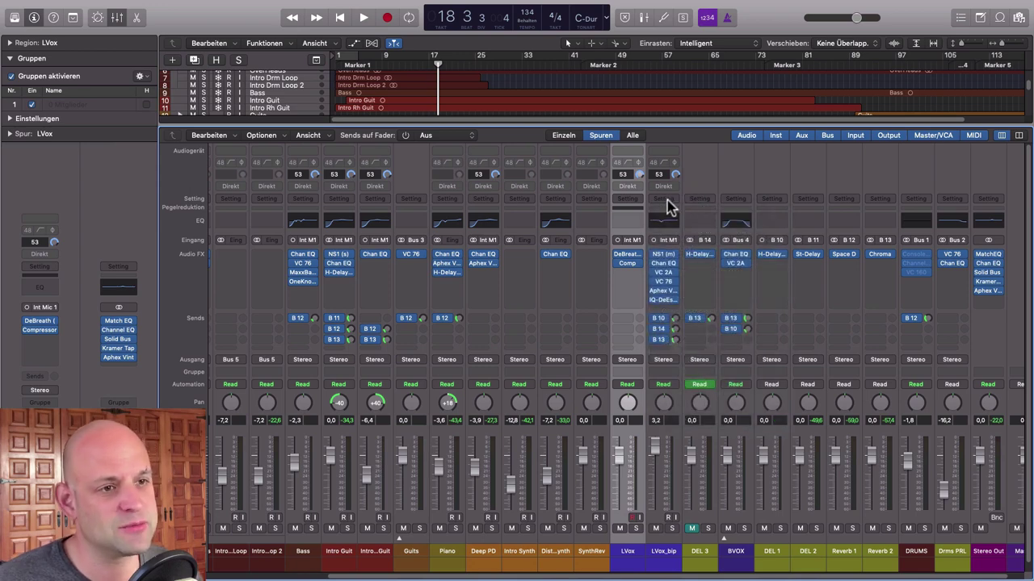
pyautogui.click(668, 199)
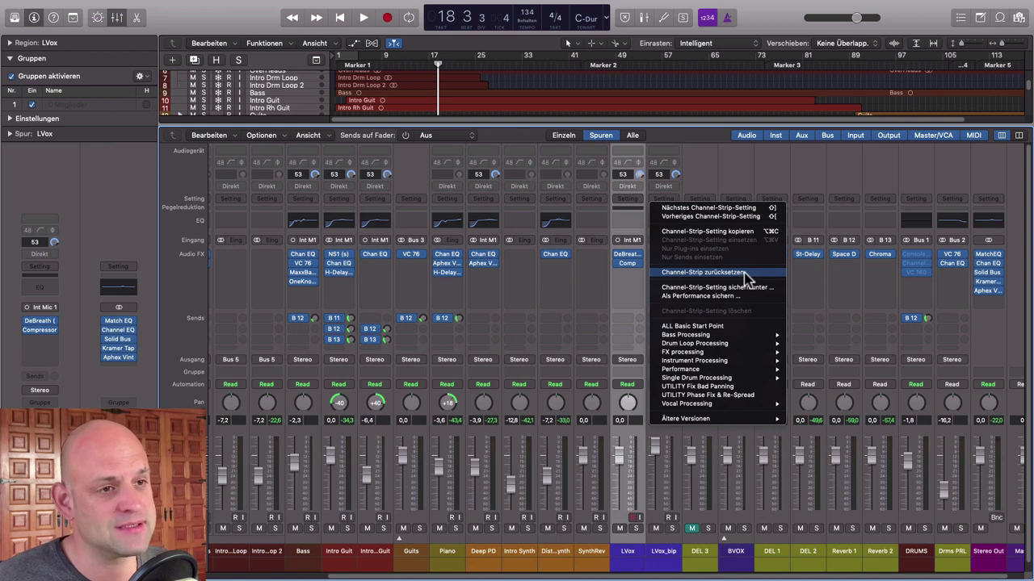
pyautogui.click(723, 232)
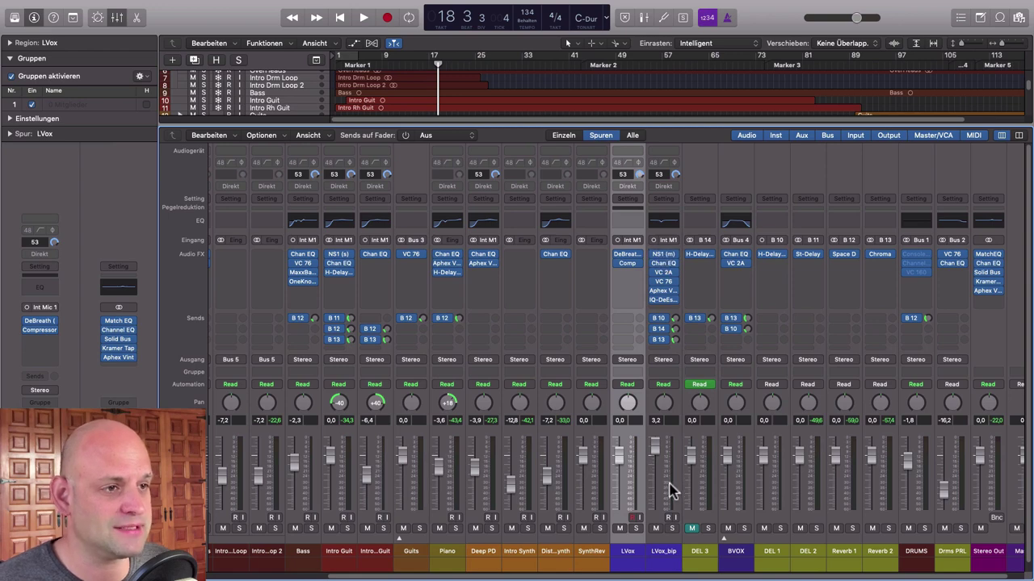
pyautogui.click(888, 198)
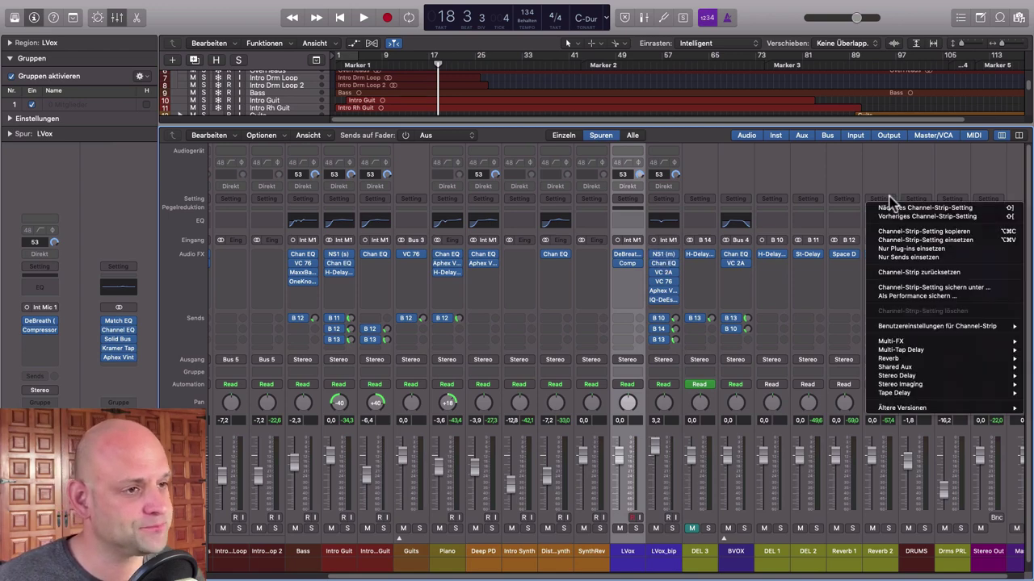
pyautogui.click(922, 250)
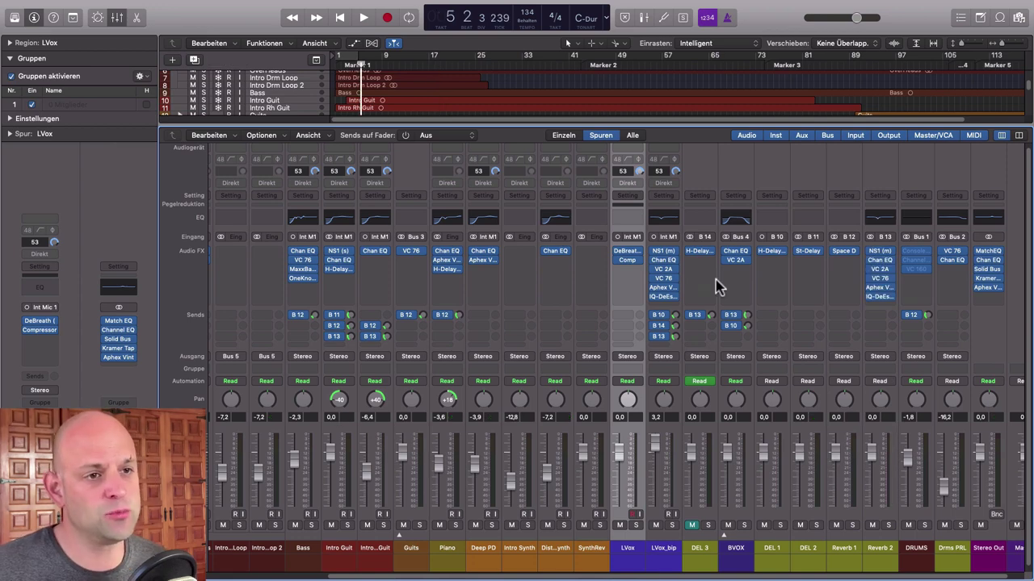
# Step: Copy the LVox_bip channel strip setting again and check the available paste options for plug-ins and sends
pyautogui.click(664, 196)
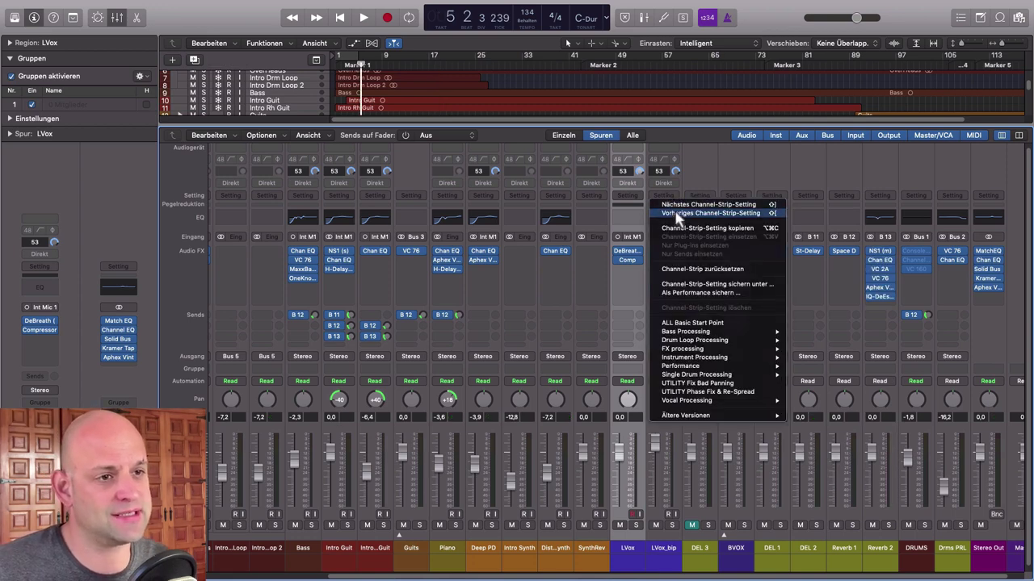
pyautogui.click(681, 230)
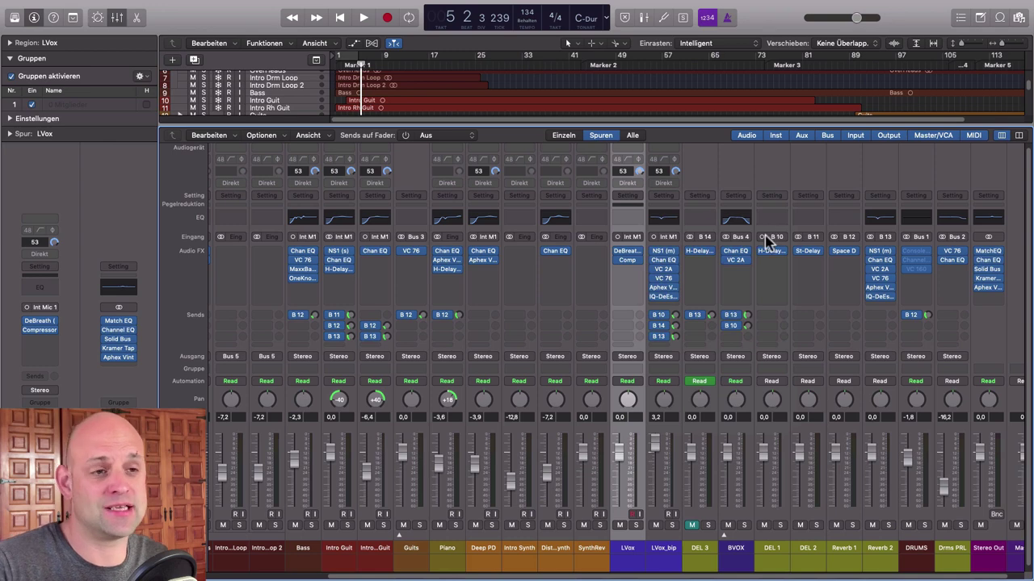
pyautogui.click(672, 198)
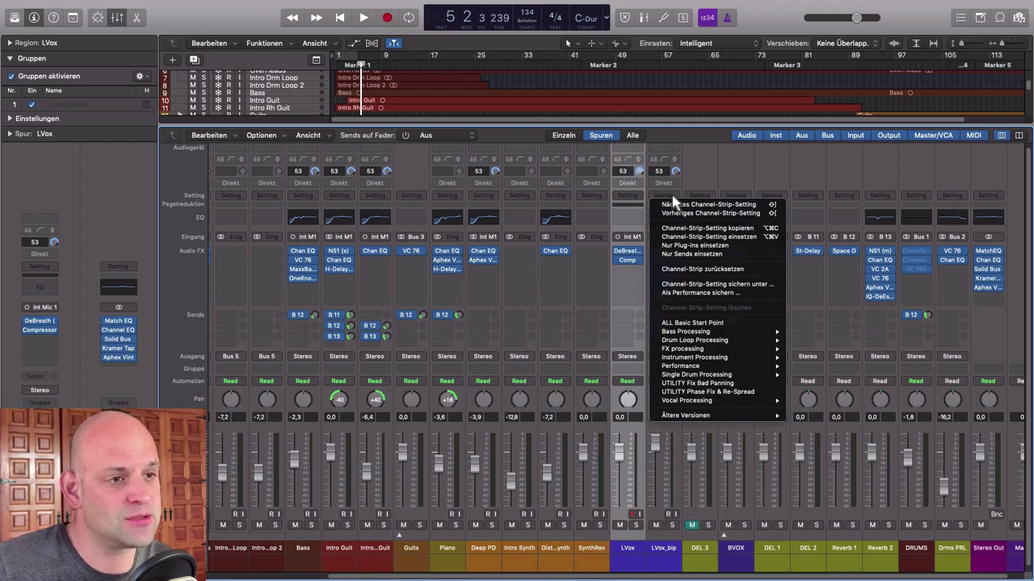
pyautogui.click(673, 204)
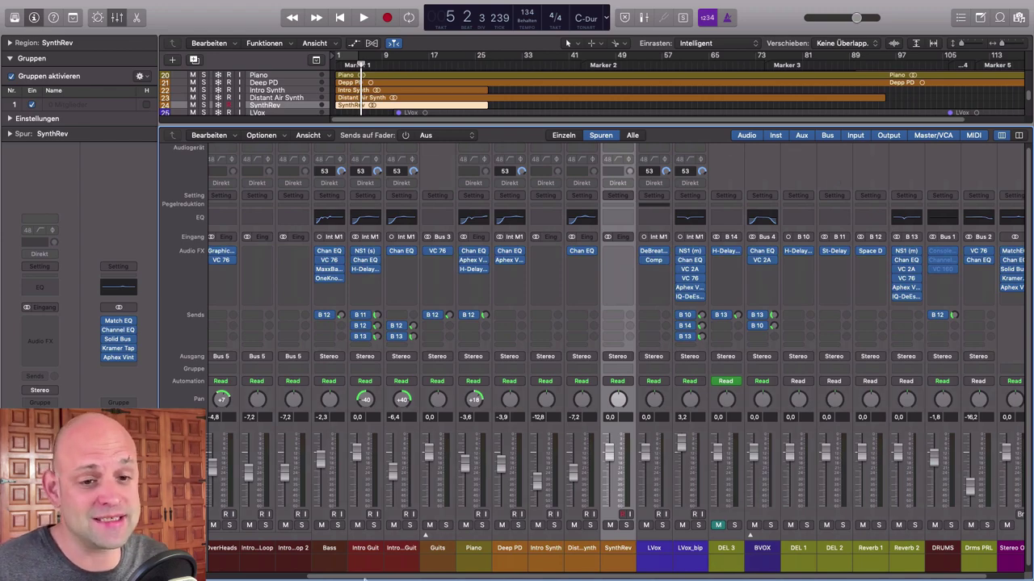
pyautogui.hscroll(-5, 440, 460)
pyautogui.hscroll(-3, 440, 465)
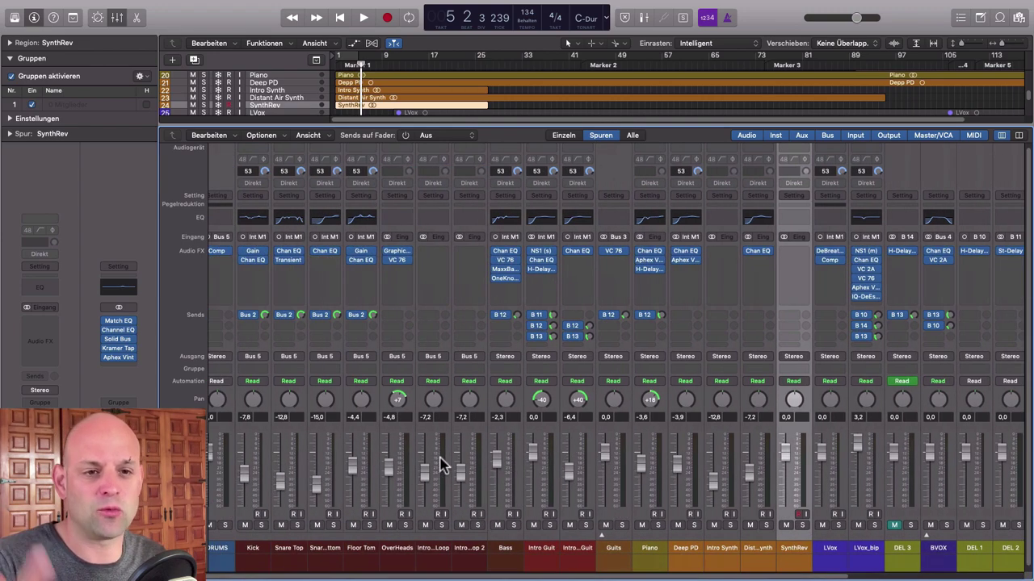